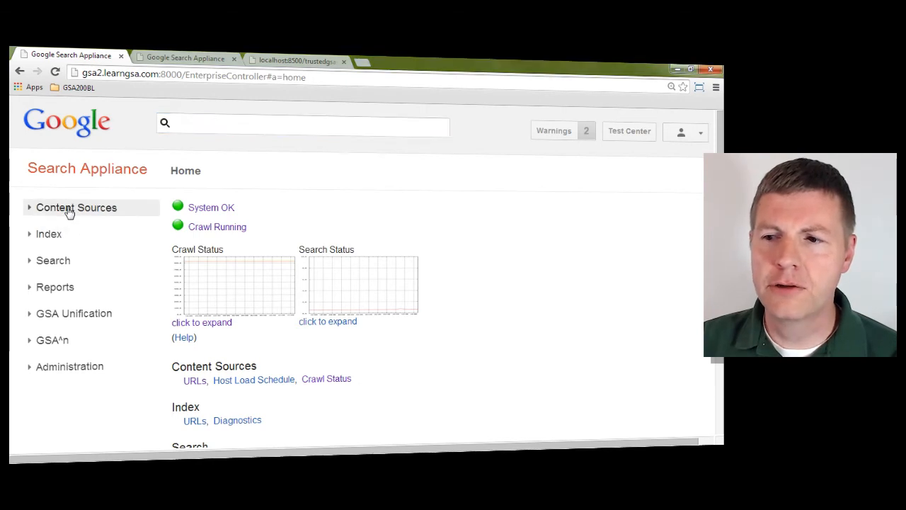
Step: Review the Crawler Access and Forms Authentication rules configured for secure crawling under Content Sources
left_click(70, 210)
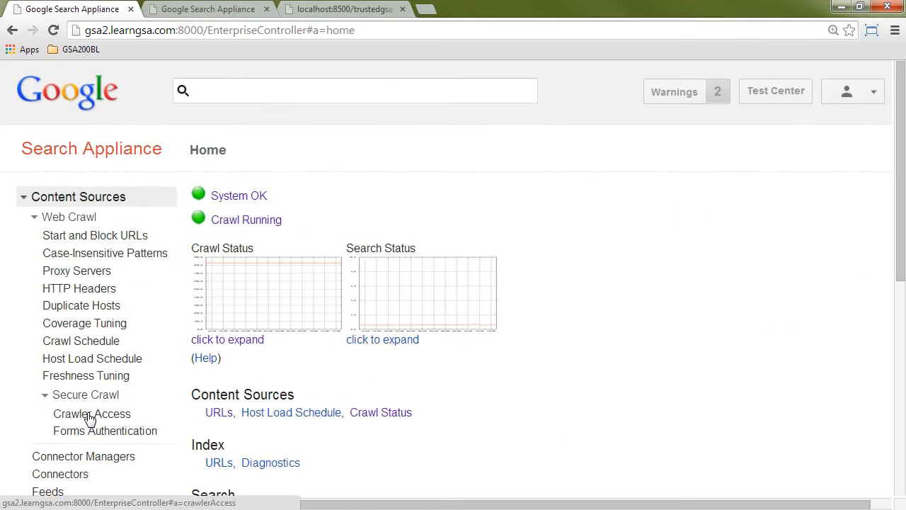
left_click(89, 416)
scroll(309, 224, "down", 1)
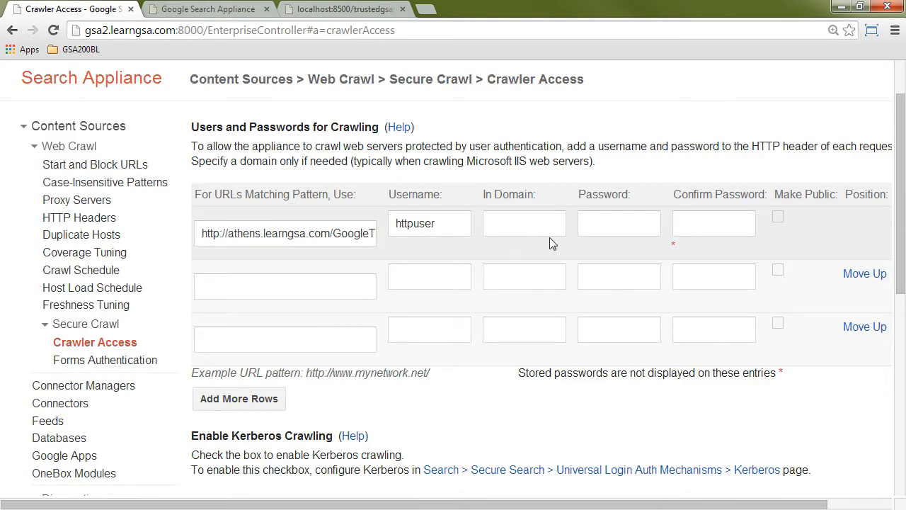
left_click(107, 361)
scroll(354, 290, "down", 3)
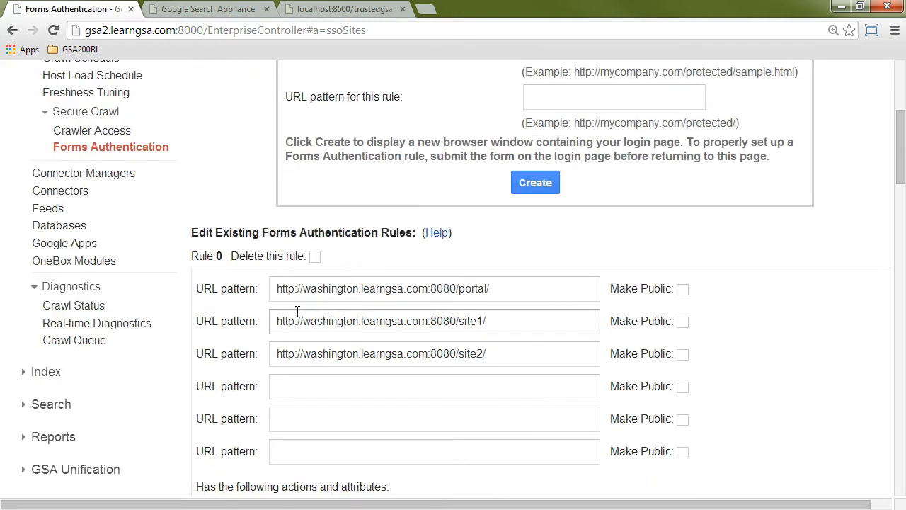
scroll(190, 227, "up", 1)
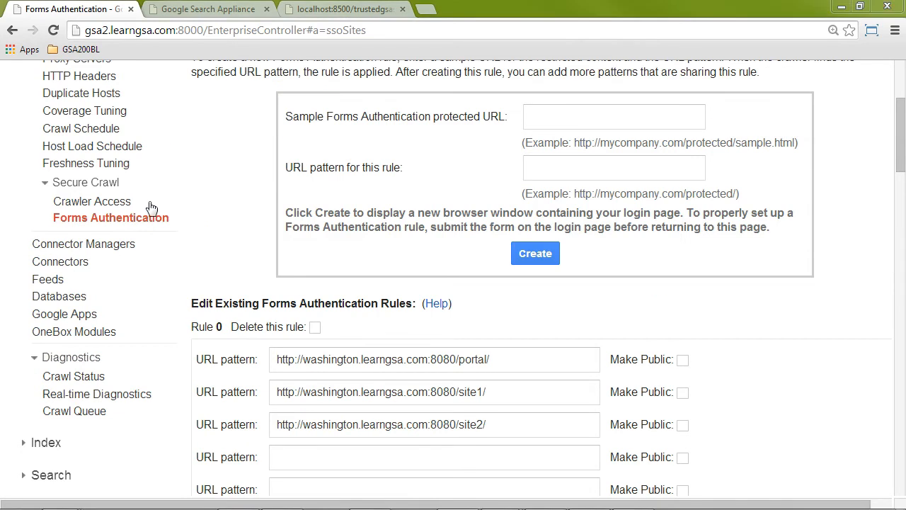
scroll(129, 232, "up", 3)
left_click(91, 215)
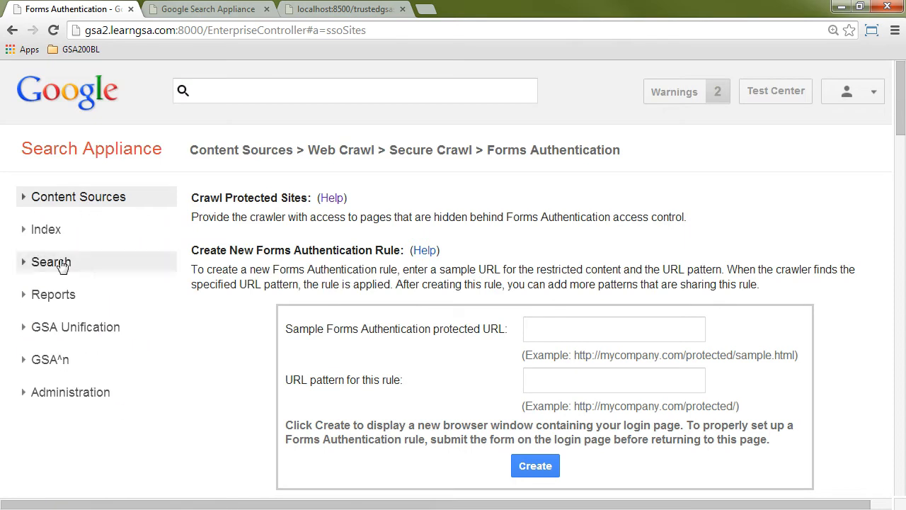
Step: Review the HTTP and Cookie settings of the Universal Login Auth Mechanisms for secure search
left_click(61, 262)
scroll(156, 282, "down", 4)
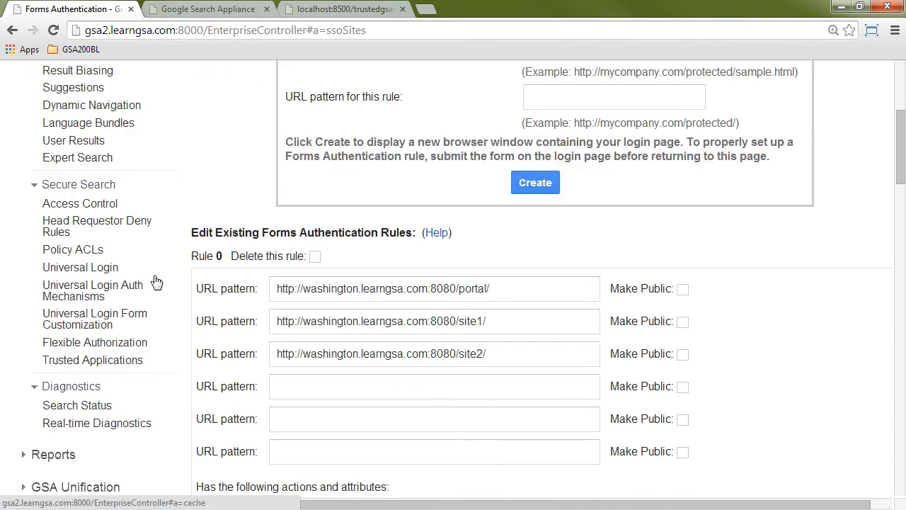
left_click(90, 292)
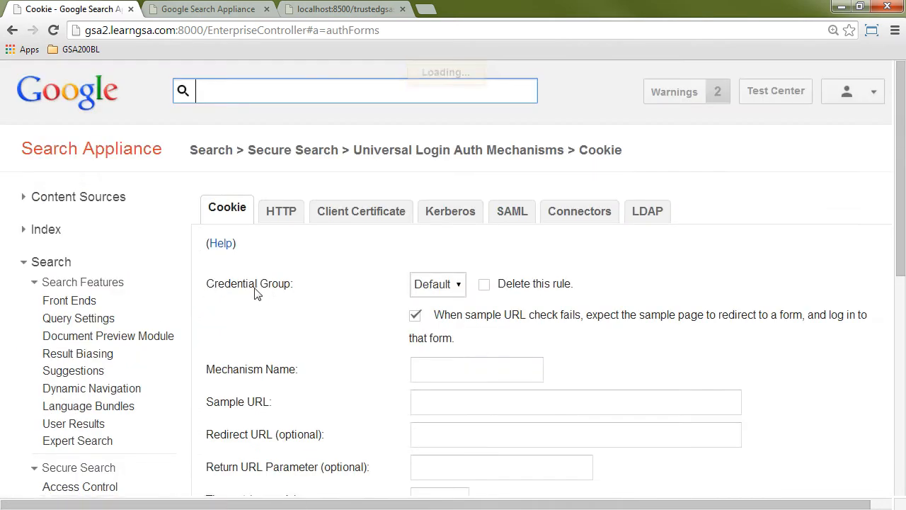
scroll(362, 309, "down", 2)
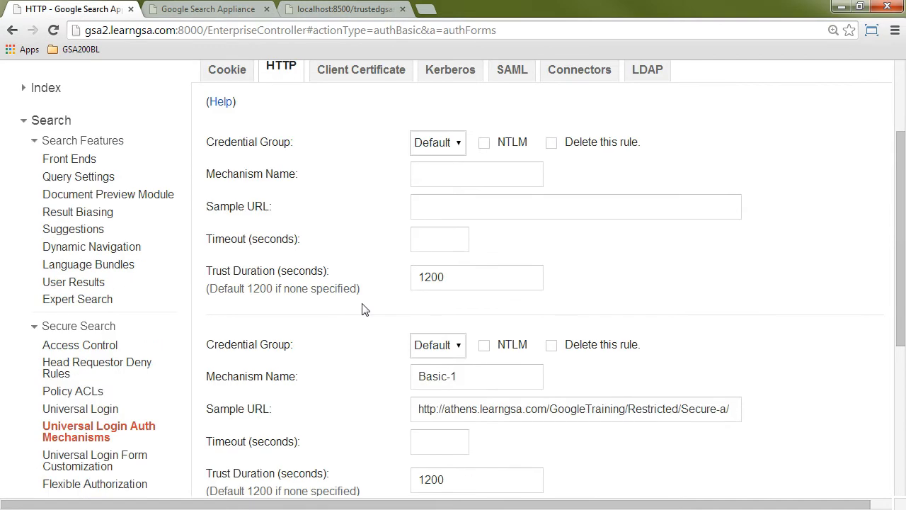
scroll(362, 309, "down", 2)
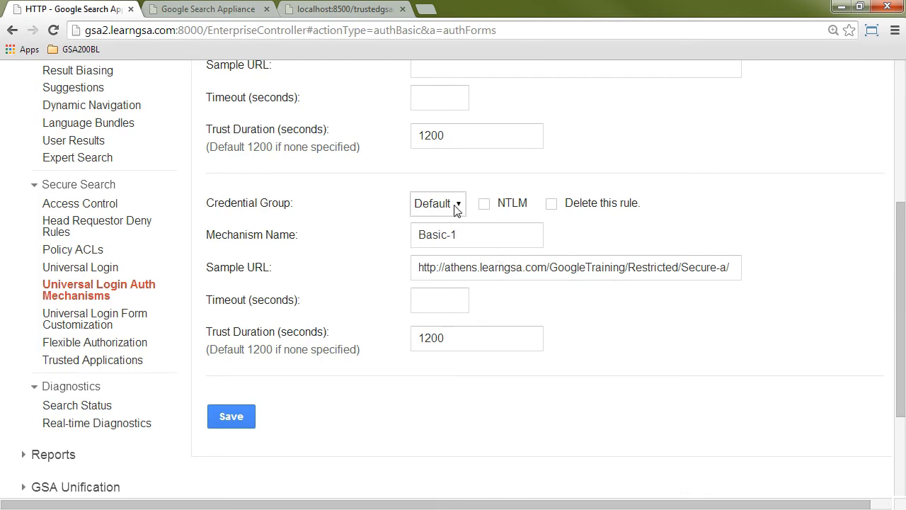
scroll(361, 225, "up", 4)
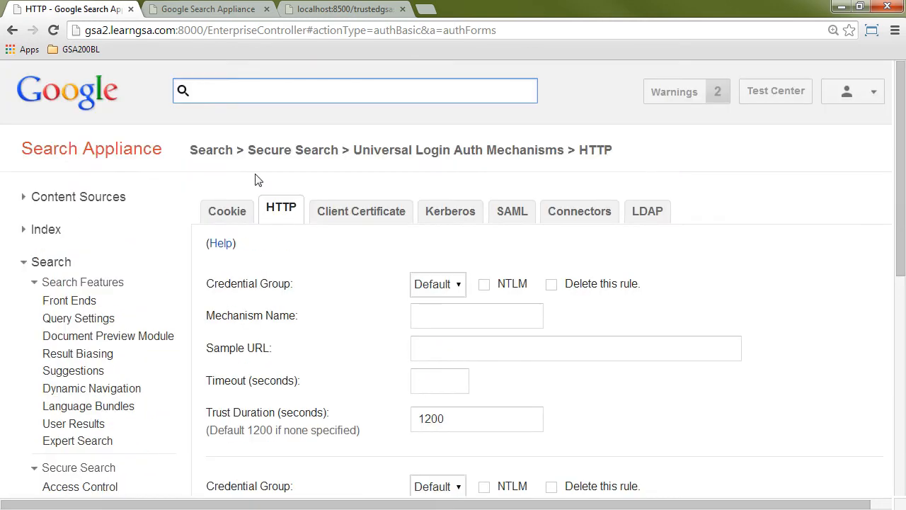
left_click(226, 213)
scroll(370, 286, "down", 2)
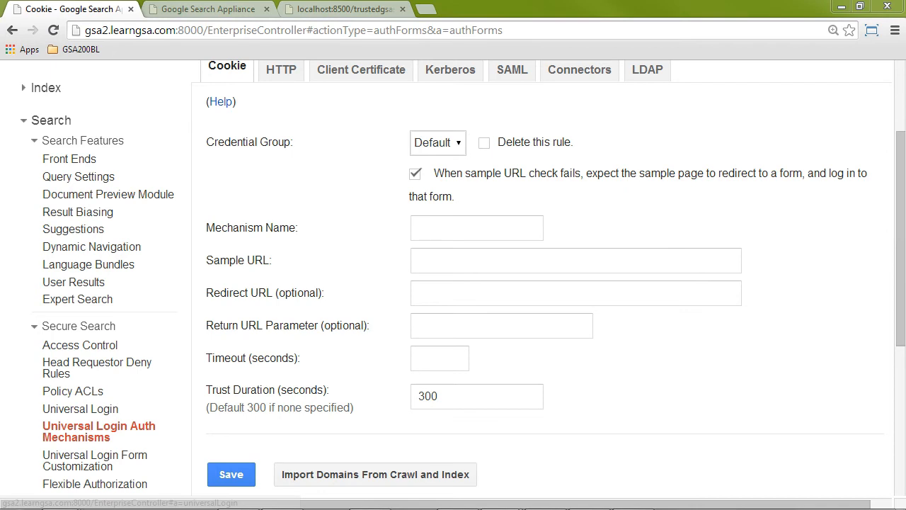
Step: Edit the Default credential group in Universal Login and set its display name to HTTP Group
left_click(46, 410)
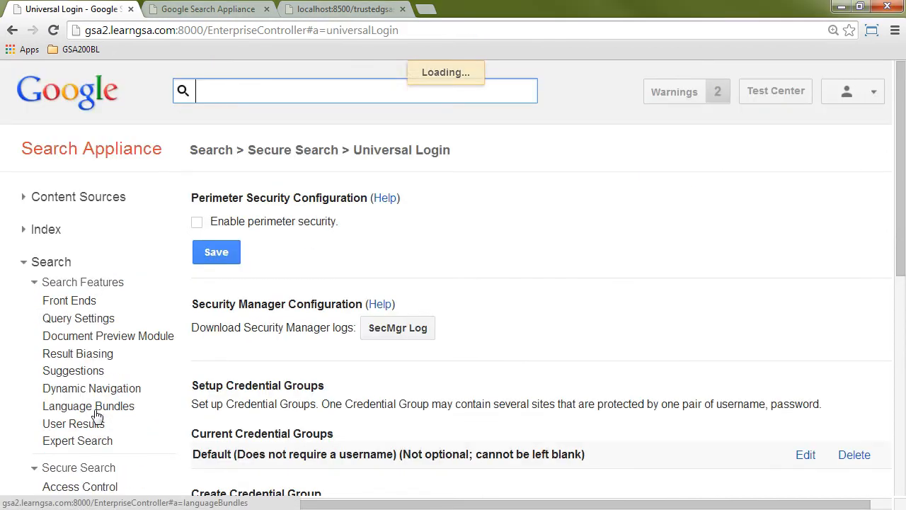
scroll(504, 336, "down", 3)
scroll(504, 336, "down", 1)
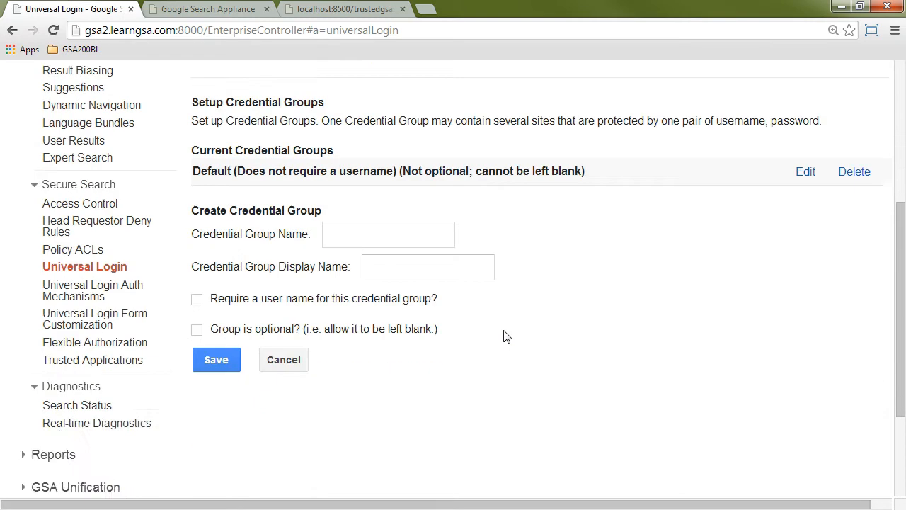
left_click(806, 172)
scroll(431, 344, "down", 4)
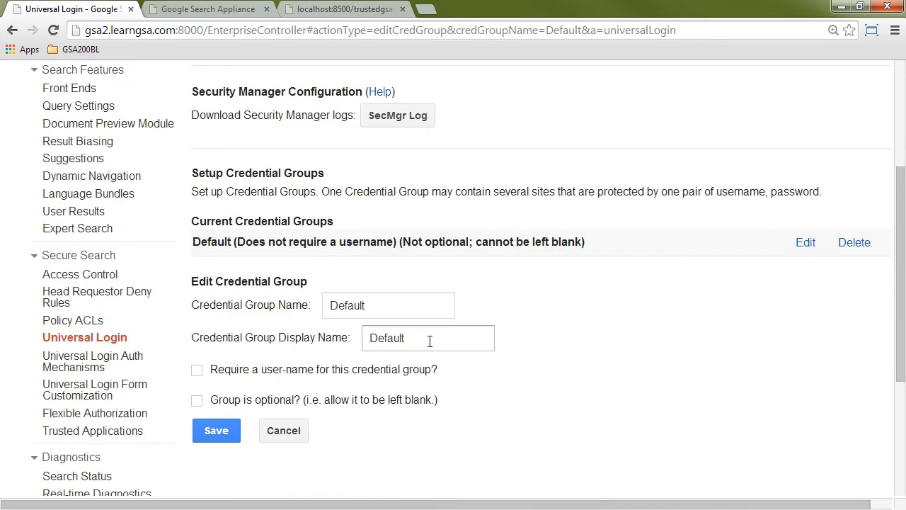
scroll(430, 341, "down", 1)
double_click(420, 269)
type("H")
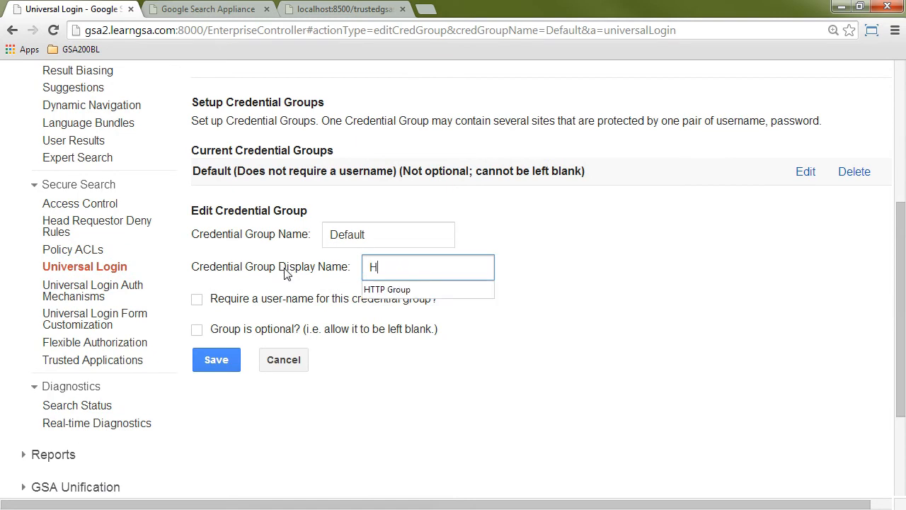
type("TTP")
key("Down")
key("Escape")
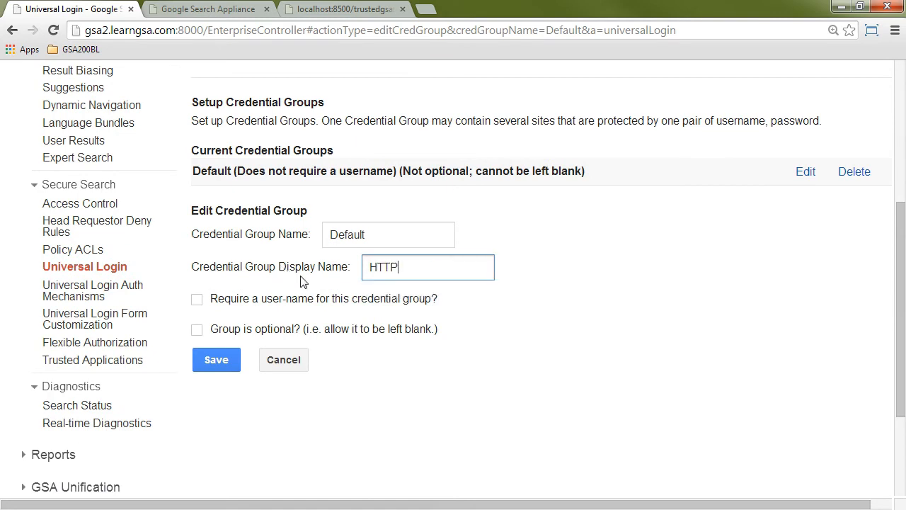
type("g")
key("BackSpace")
left_click(388, 290)
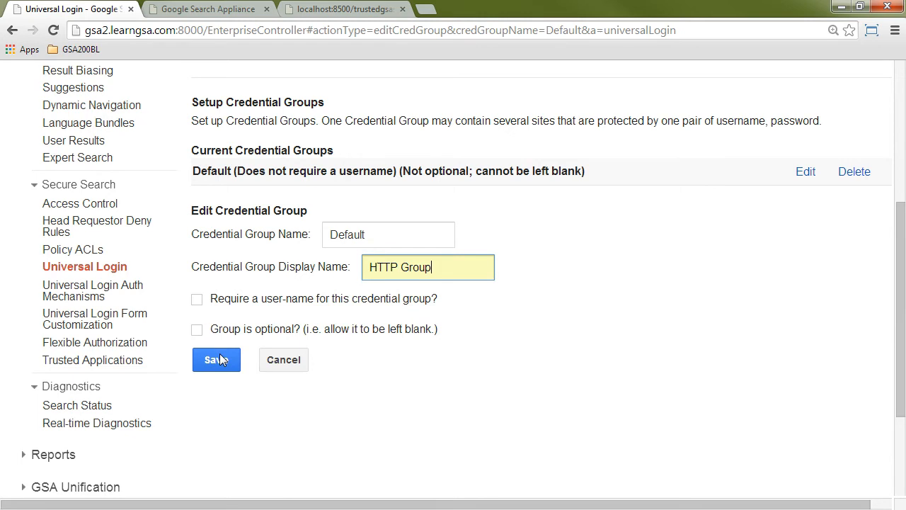
Step: Require a user name for the Default credential group and save the group
left_click(192, 294)
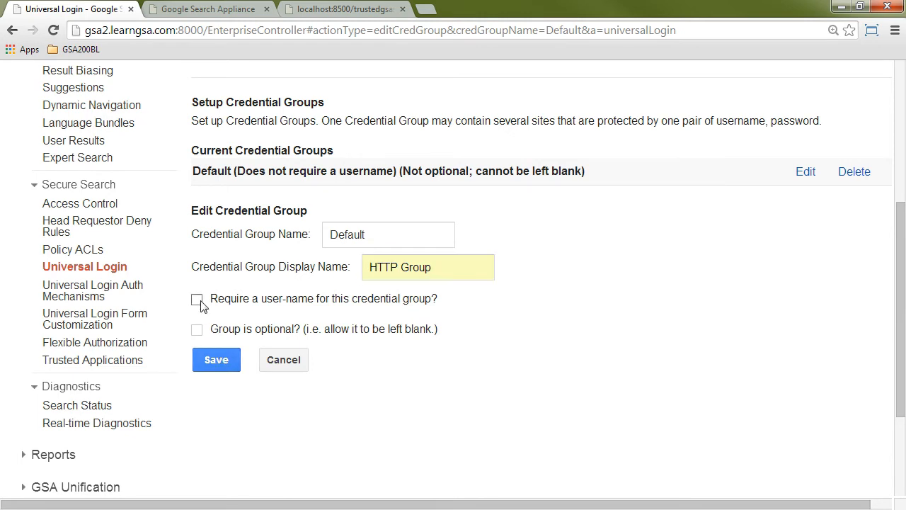
left_click(198, 299)
left_click(222, 359)
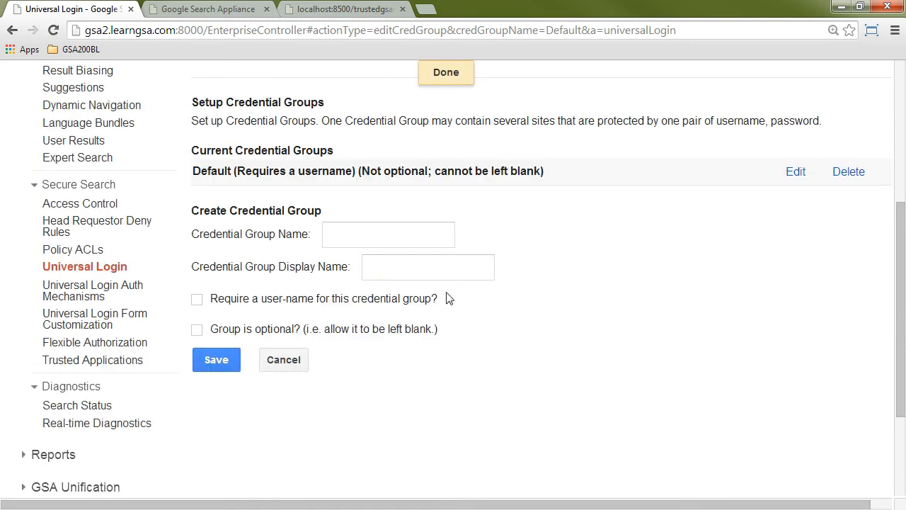
Step: Create and save a credential group named cookie-group with the display name Cookie Group
scroll(469, 263, "up", 1)
left_click(371, 306)
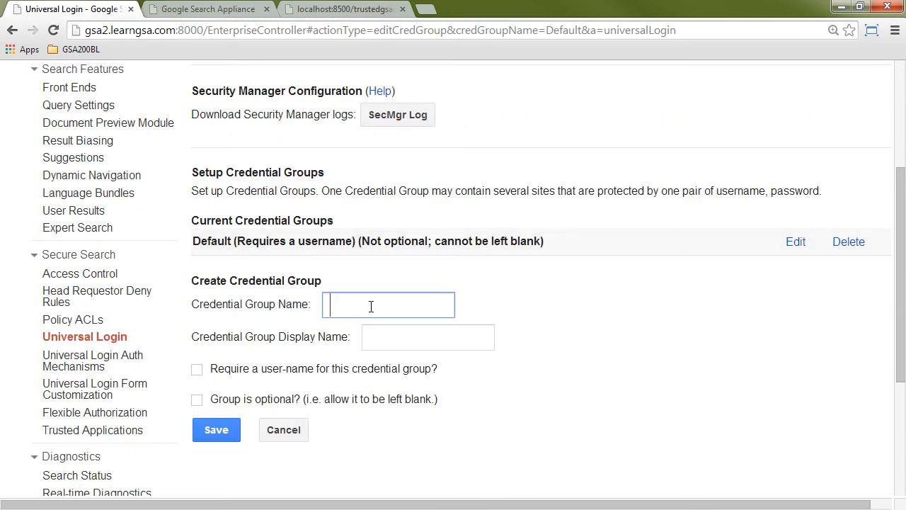
type("cookie_group")
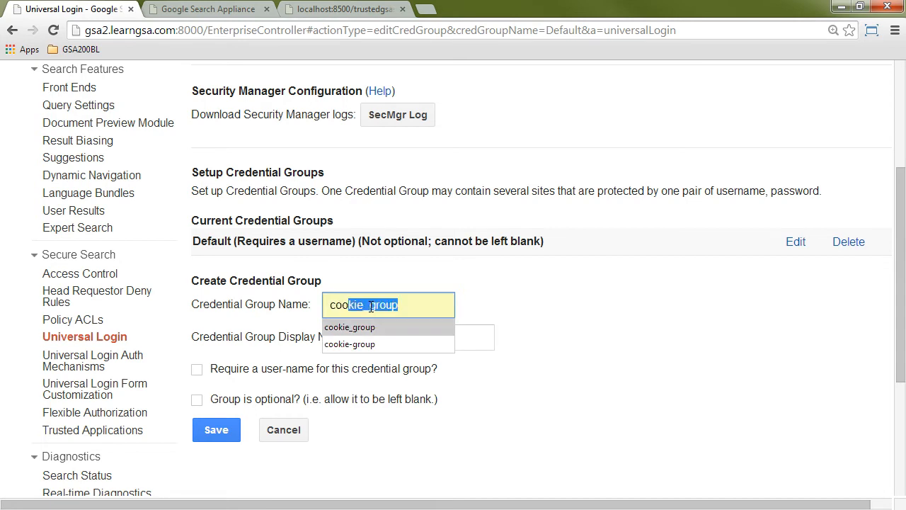
key("Down")
key("Return")
key("Tab")
type("Coo")
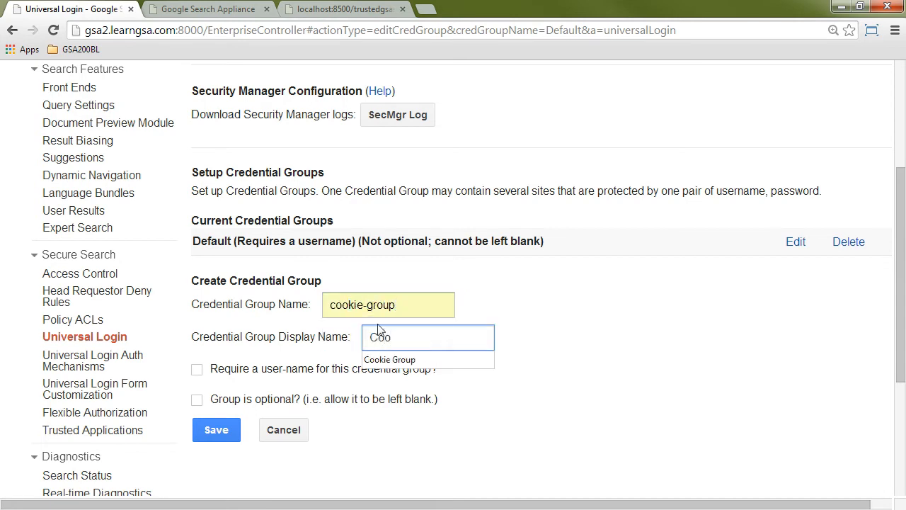
left_click(389, 360)
scroll(283, 364, "down", 1)
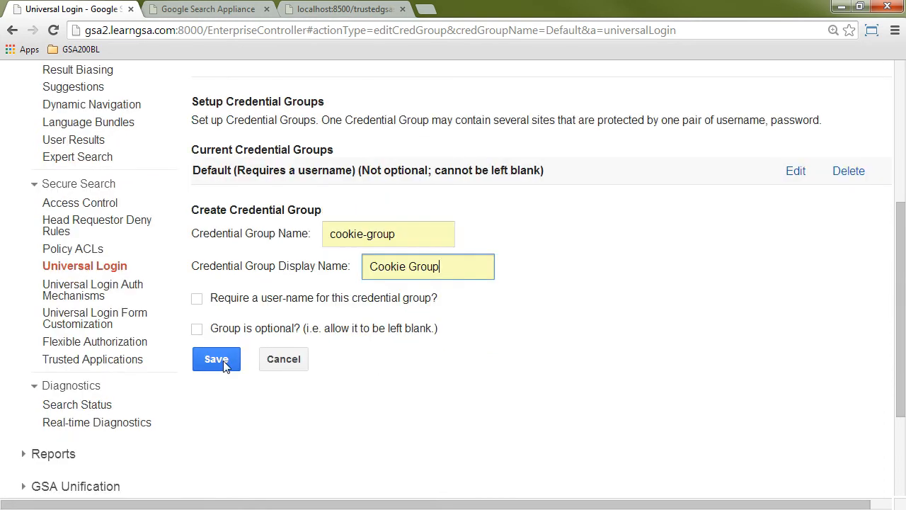
left_click(216, 359)
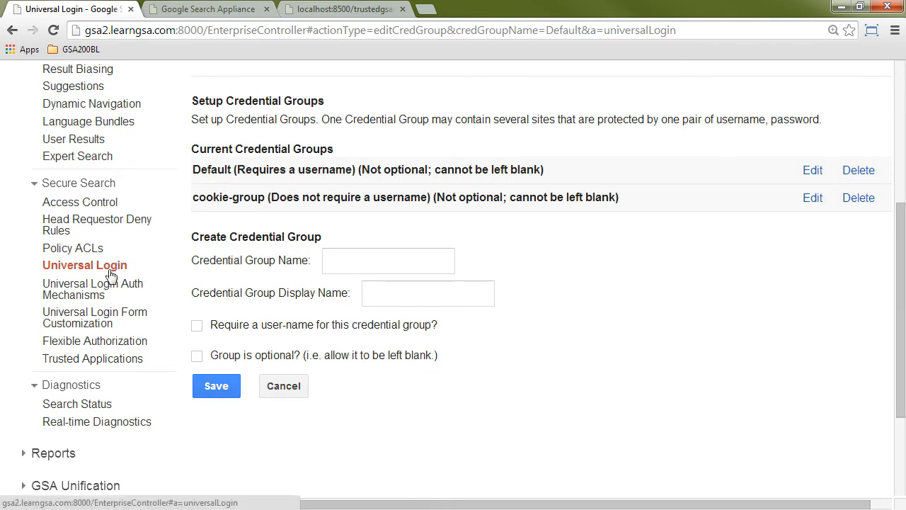
Step: Check which credential group is assigned to the Basic-1 mechanism in the HTTP Universal Login Auth Mechanisms
left_click(92, 292)
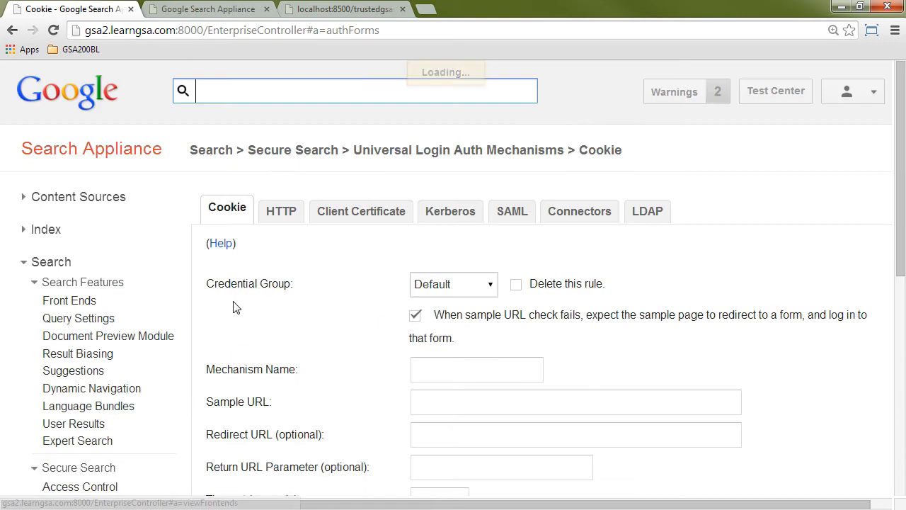
left_click(288, 216)
scroll(321, 312, "down", 3)
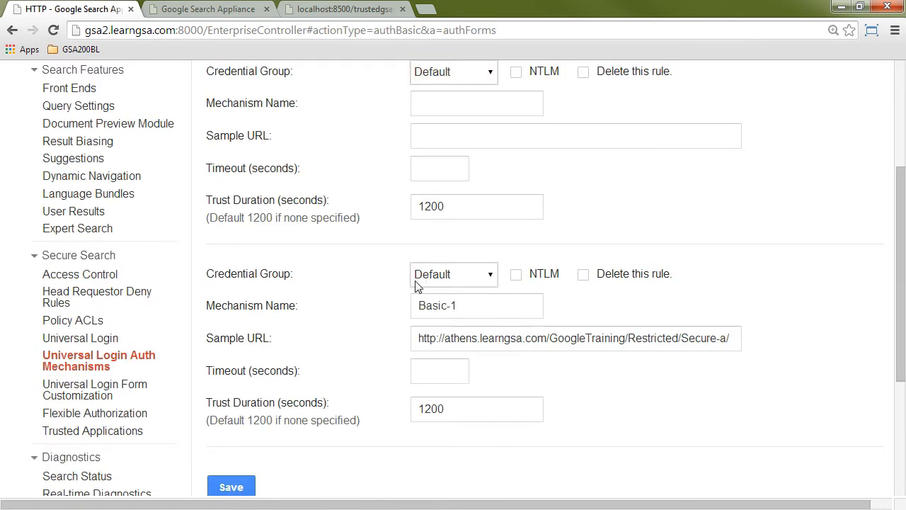
scroll(290, 310, "up", 3)
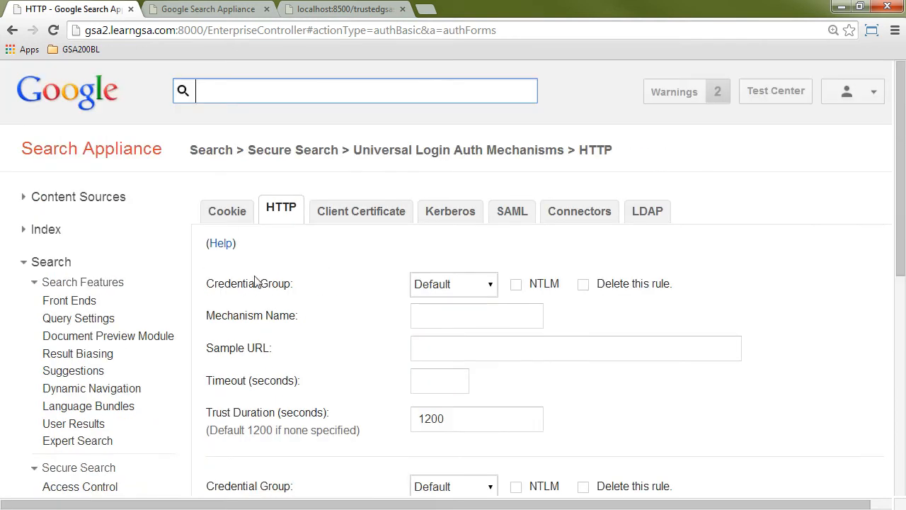
Step: Import the domains from crawl and index into the Cookie authentication mechanisms
left_click(229, 215)
scroll(323, 338, "down", 3)
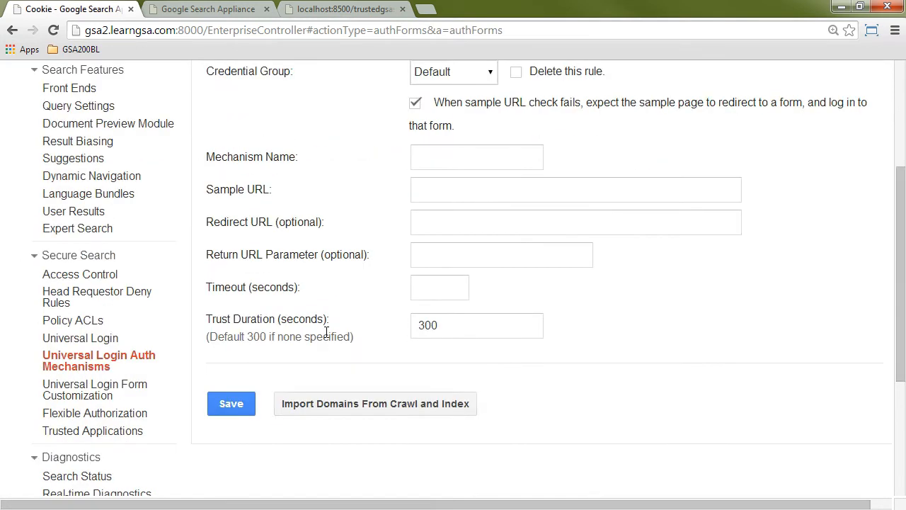
left_click(370, 409)
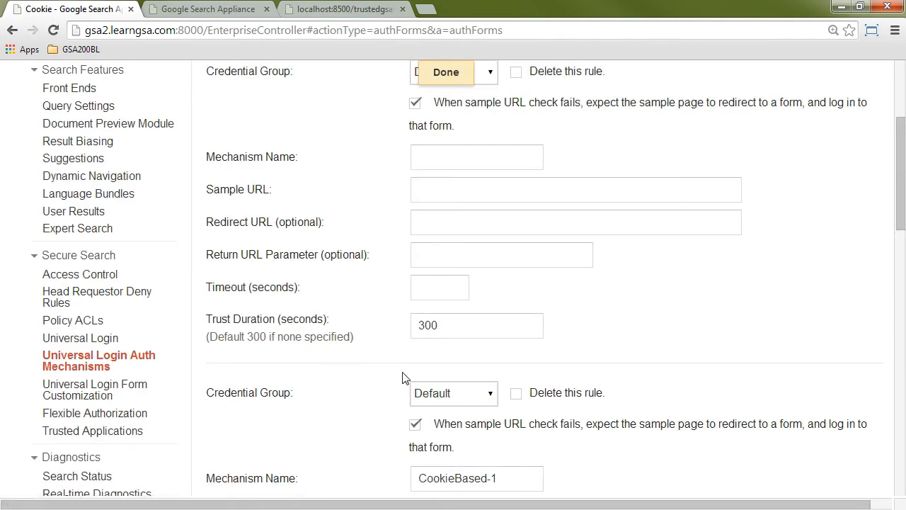
Step: Assign the CookieBased-1 mechanism to the cookie-group credential group and save the cookie rules
scroll(389, 362, "down", 3)
scroll(388, 364, "down", 1)
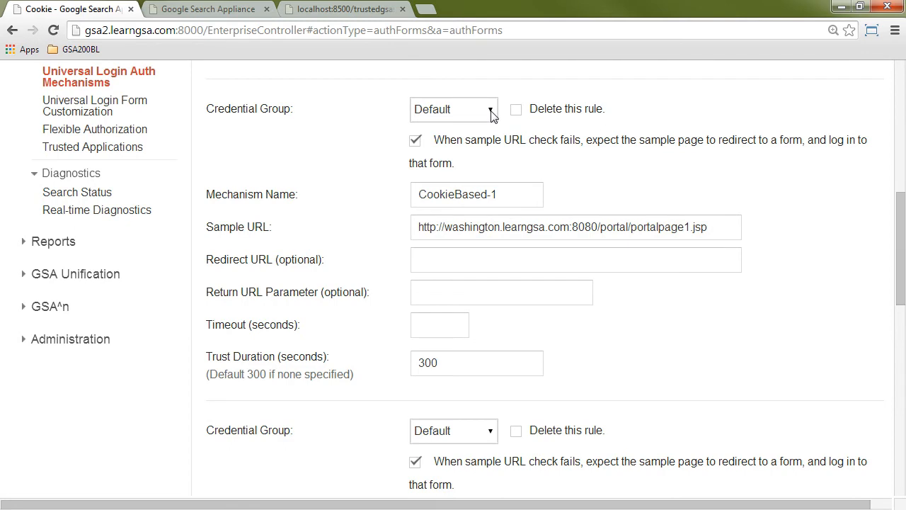
scroll(493, 138, "down", 2)
scroll(493, 138, "up", 2)
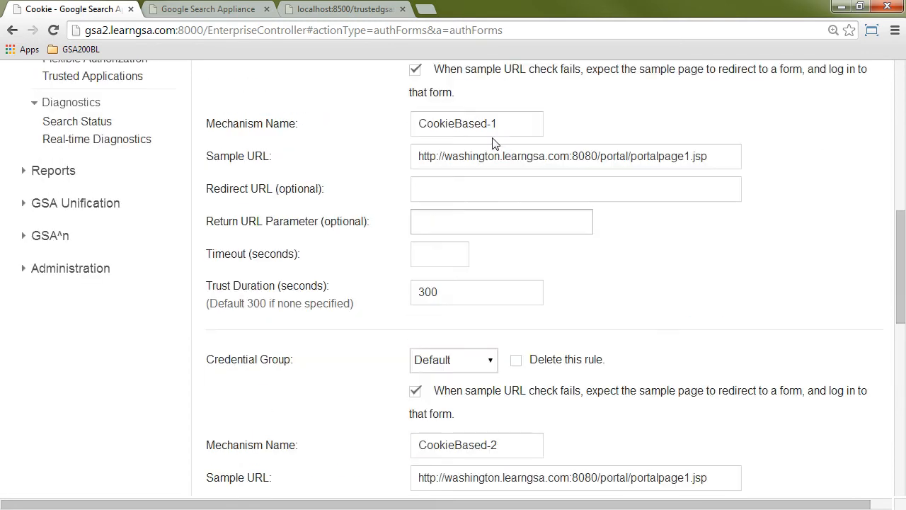
left_click(492, 112)
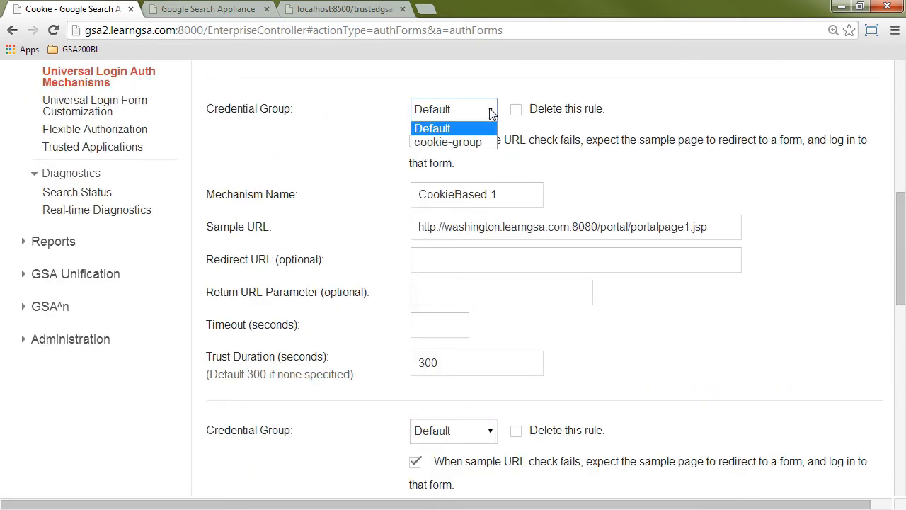
left_click(464, 143)
scroll(489, 264, "down", 5)
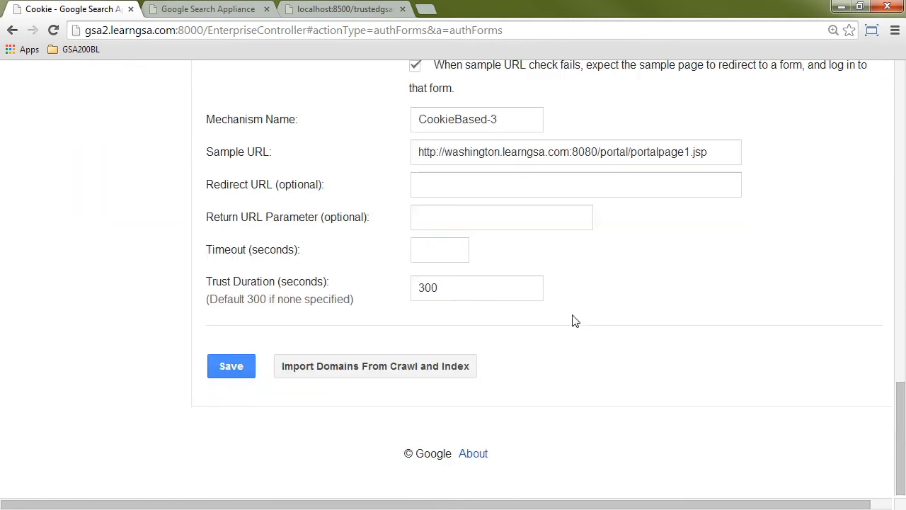
left_click(229, 366)
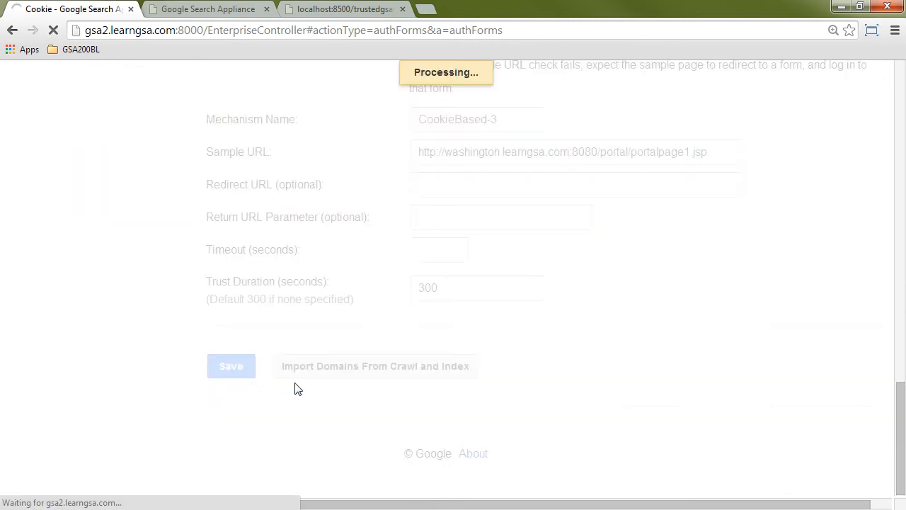
scroll(174, 344, "up", 4)
scroll(177, 344, "up", 1)
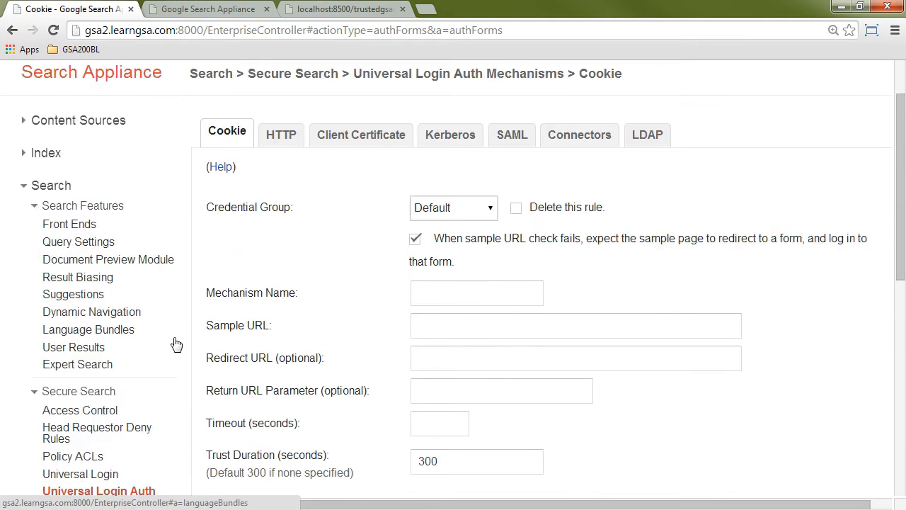
Step: Go to the Flexible Authorization settings and start adding a rule with the HEADREQUEST mechanism
scroll(177, 344, "down", 1)
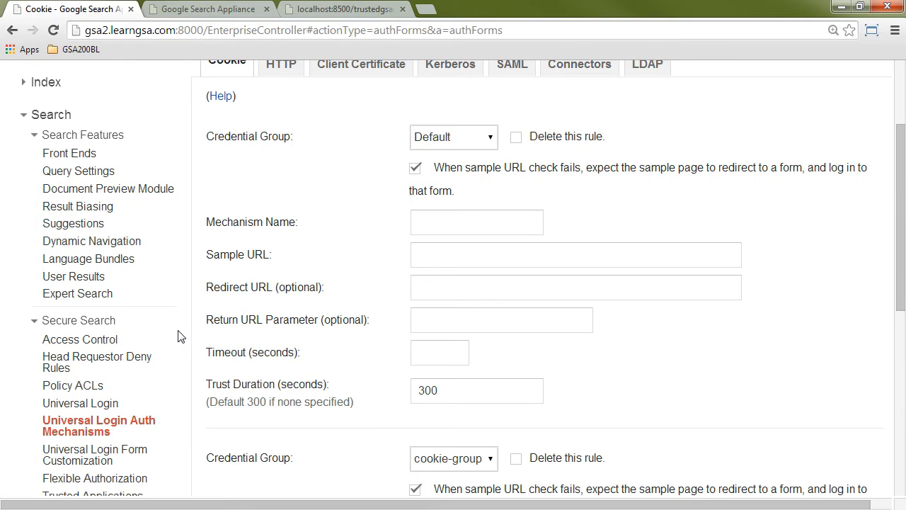
scroll(178, 336, "down", 2)
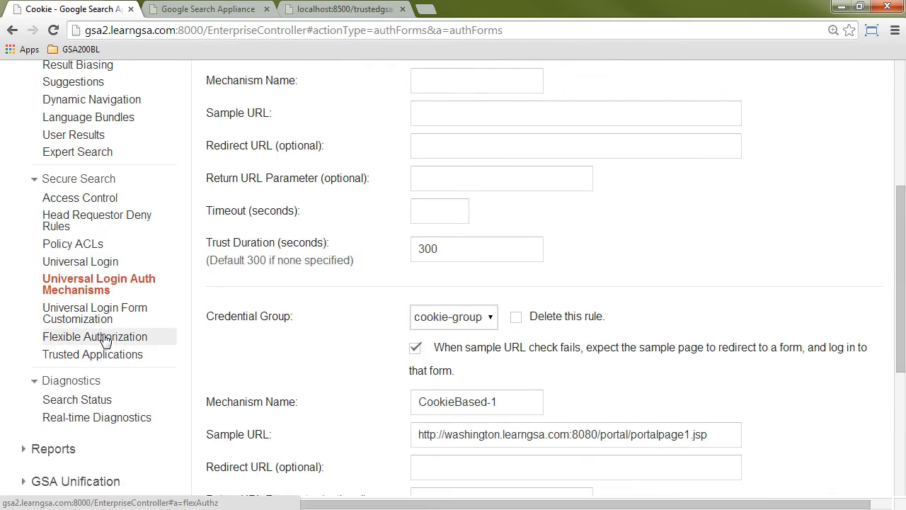
left_click(105, 339)
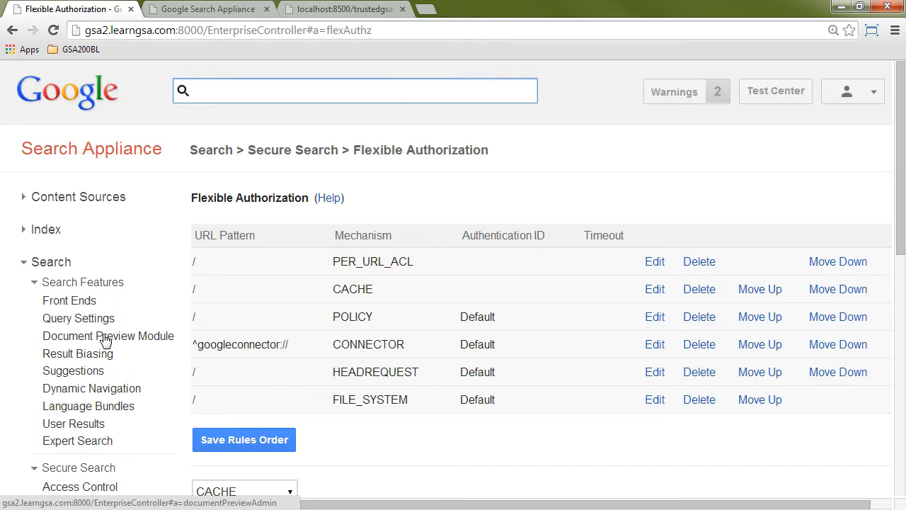
scroll(135, 344, "down", 1)
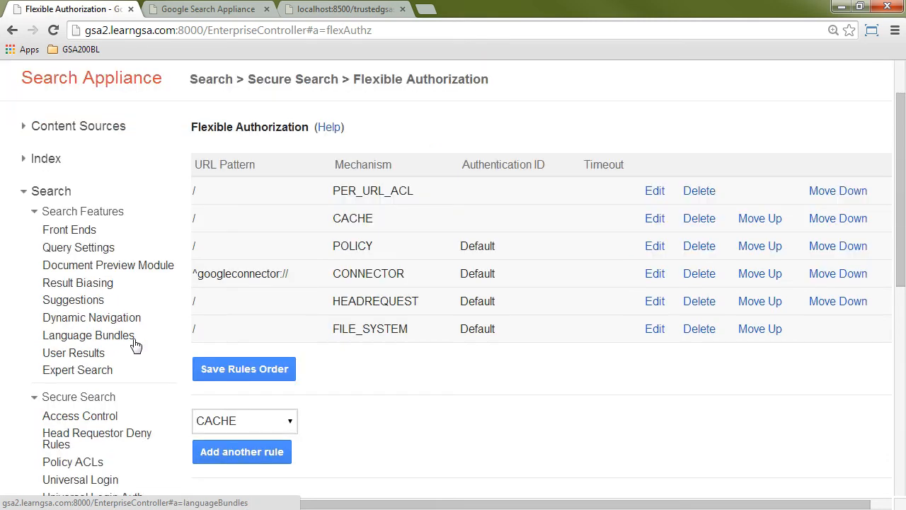
left_click(291, 423)
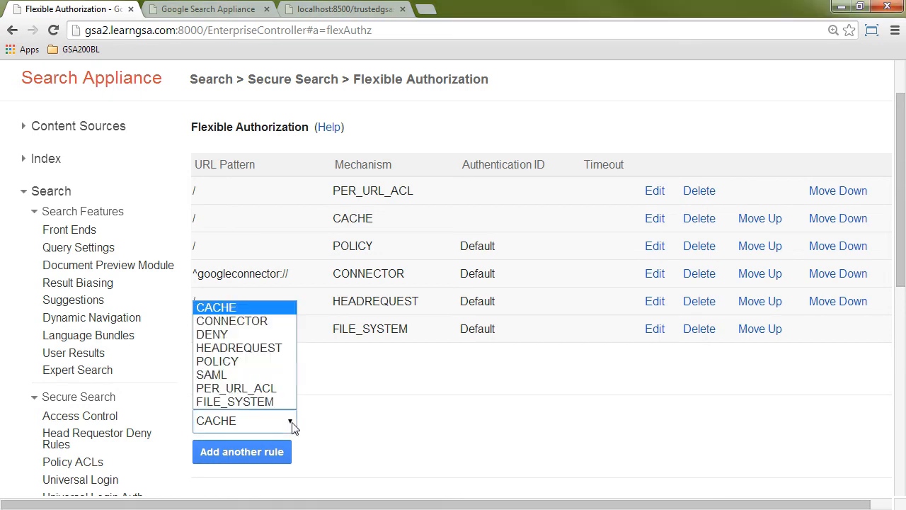
left_click(263, 347)
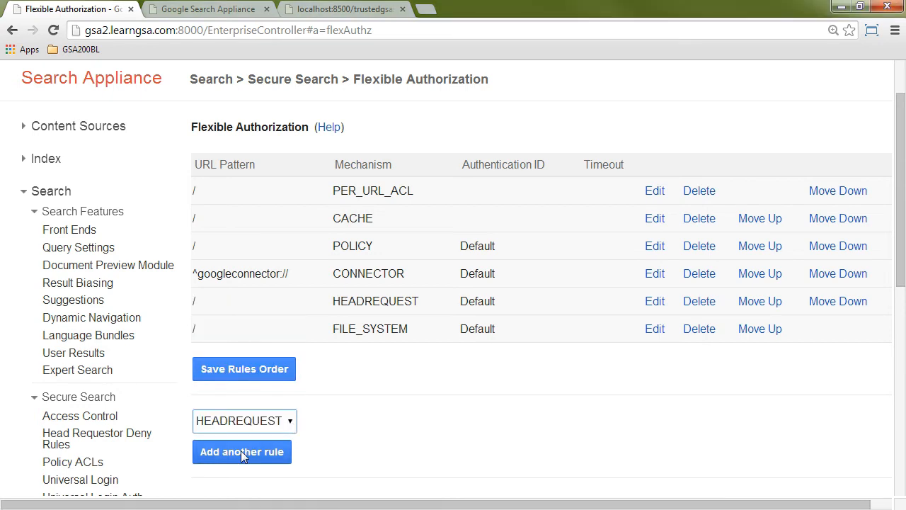
left_click(240, 451)
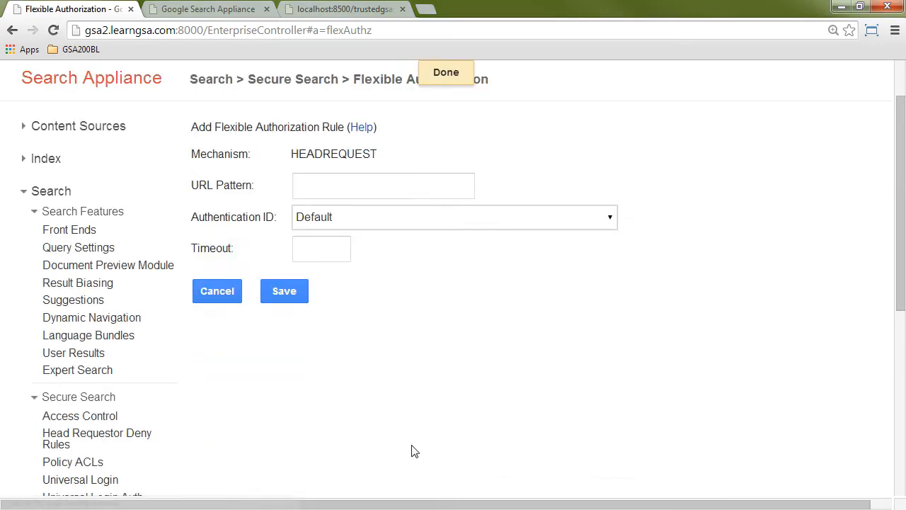
left_click(330, 185)
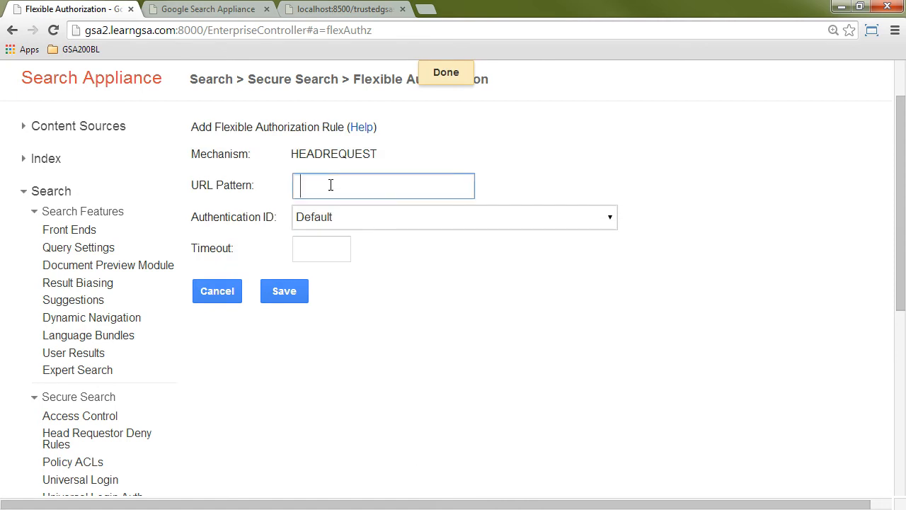
type("ht")
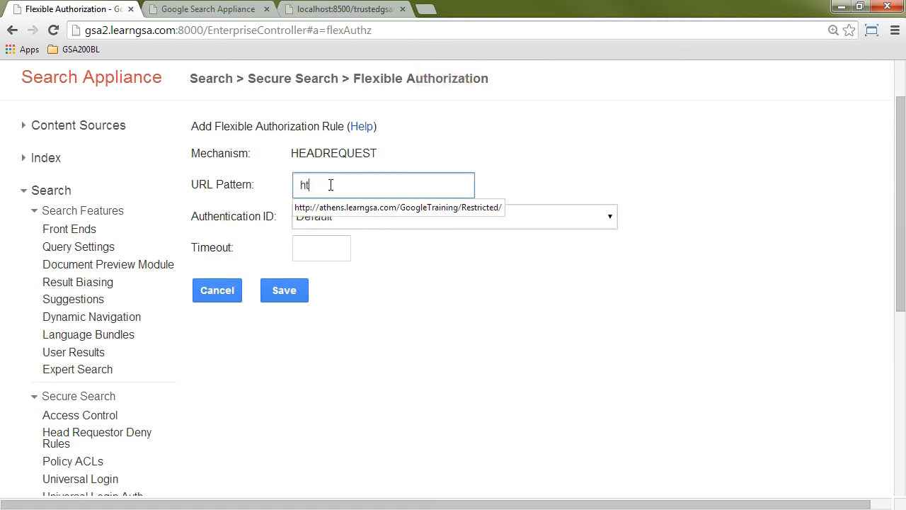
left_click(335, 206)
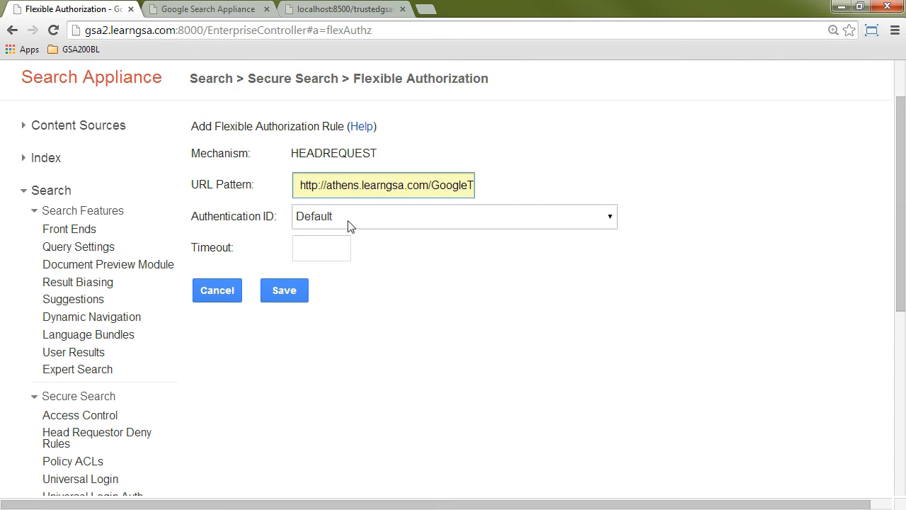
left_click(373, 221)
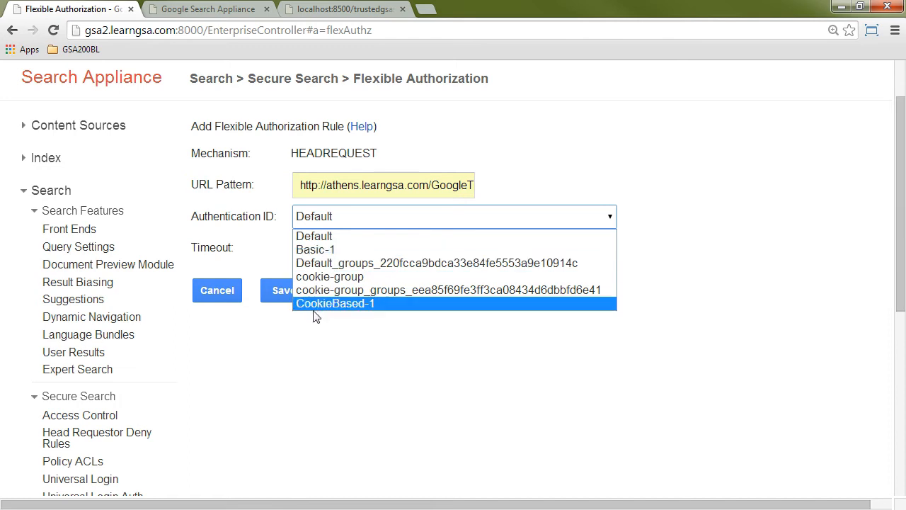
left_click(344, 250)
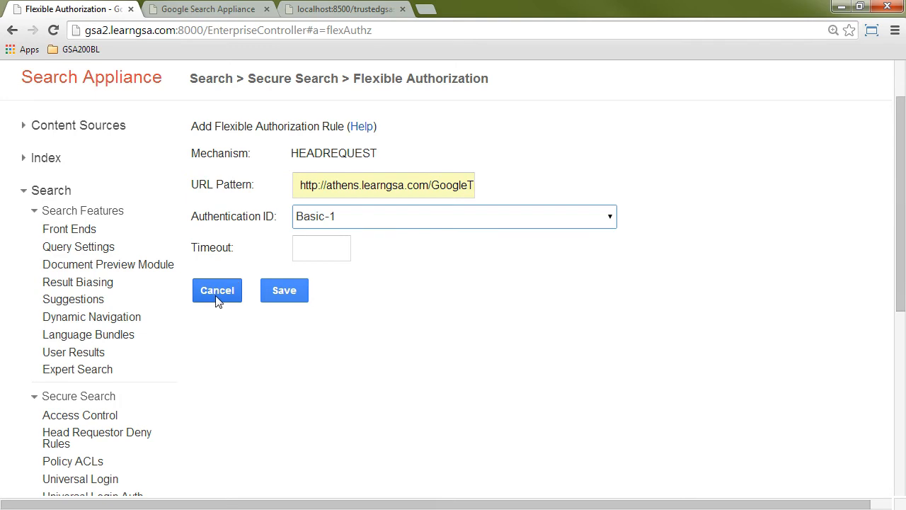
left_click(284, 293)
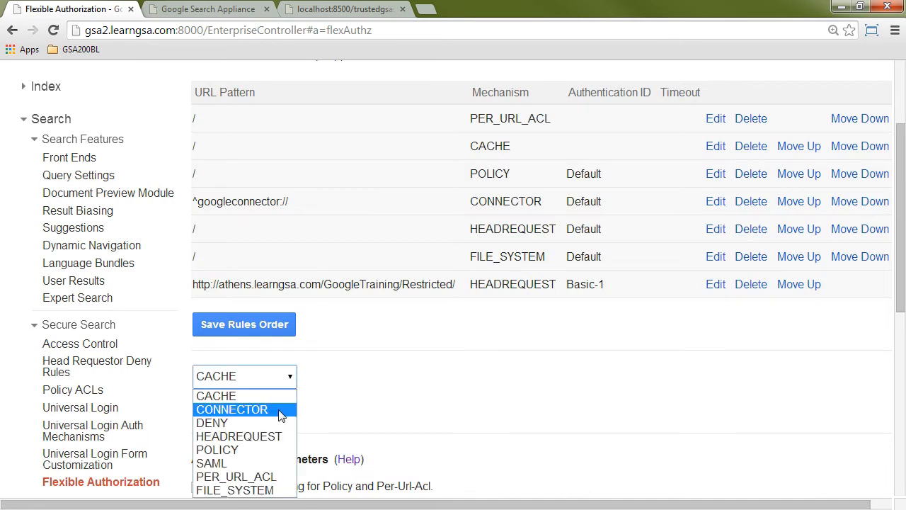
left_click(277, 440)
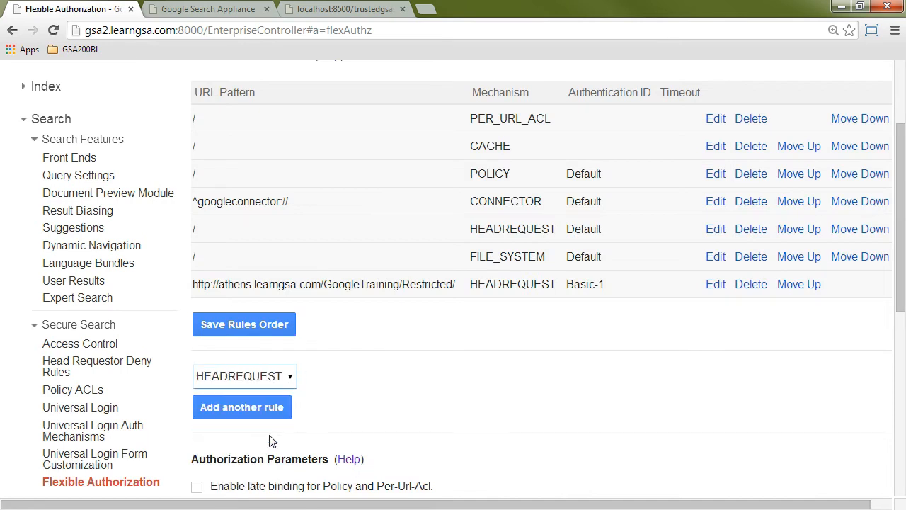
left_click(241, 407)
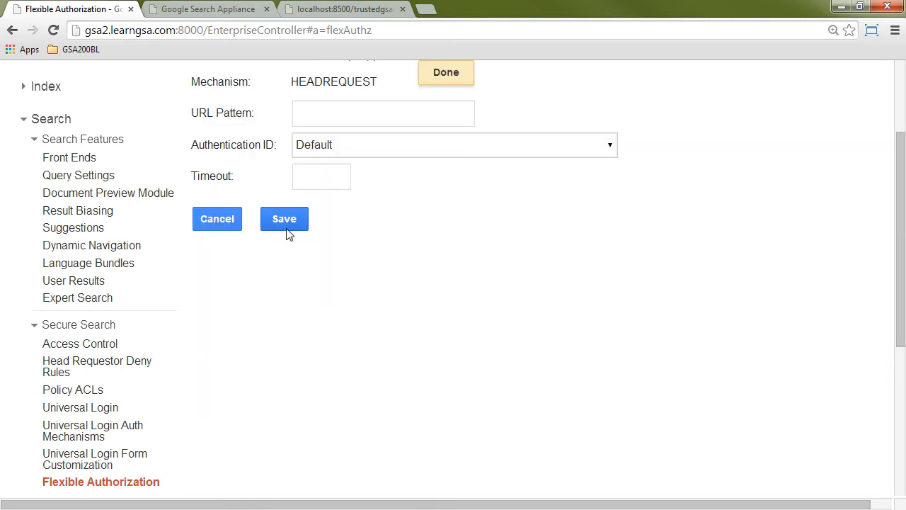
scroll(366, 219, "up", 1)
left_click(312, 182)
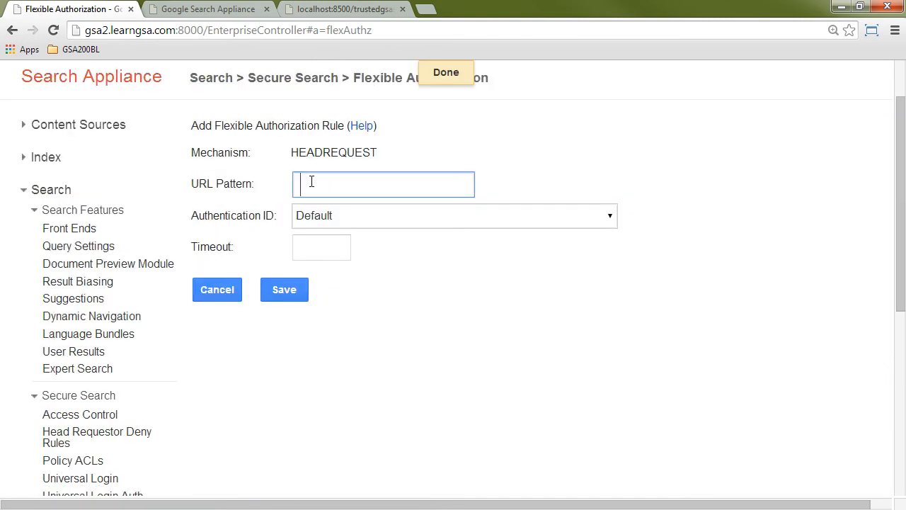
type("http://washington.")
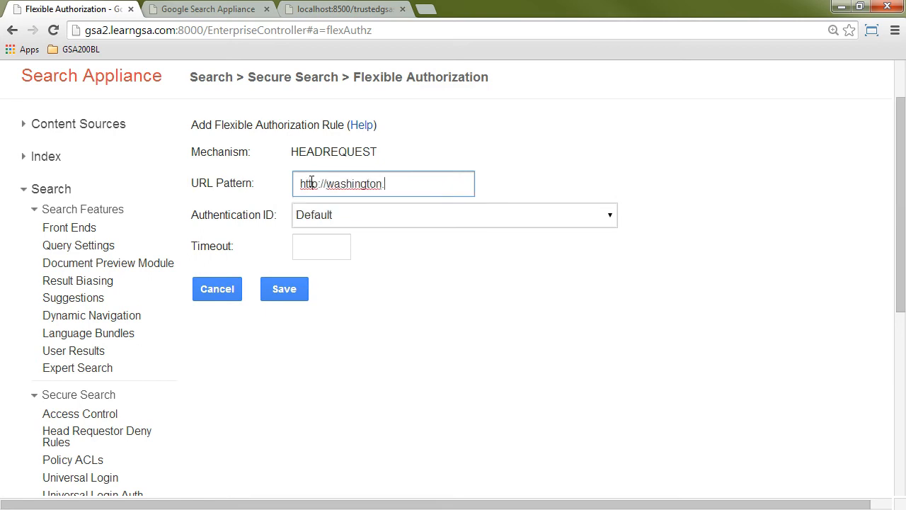
type("learngsa.com:8080")
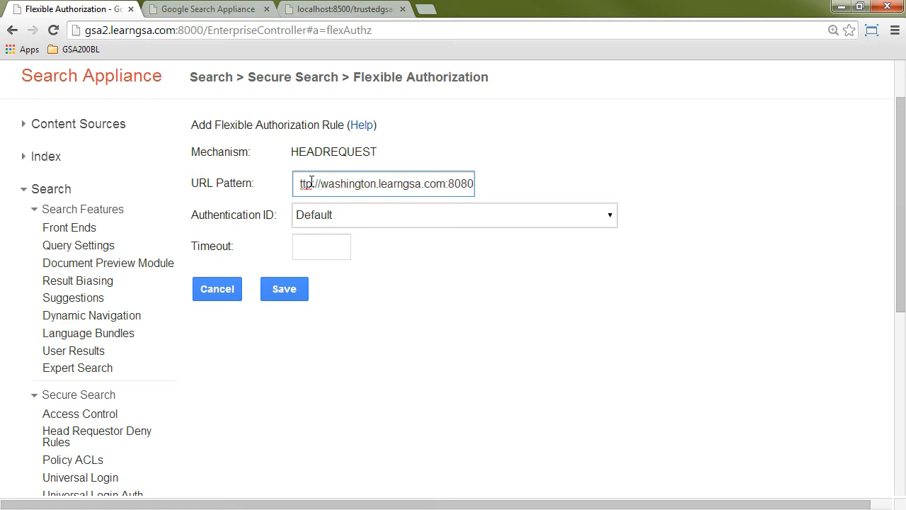
Step: Set the washington rule's Authentication ID to CookieBased-1 and save the rule
key("Tab")
key("Tab")
left_click(360, 216)
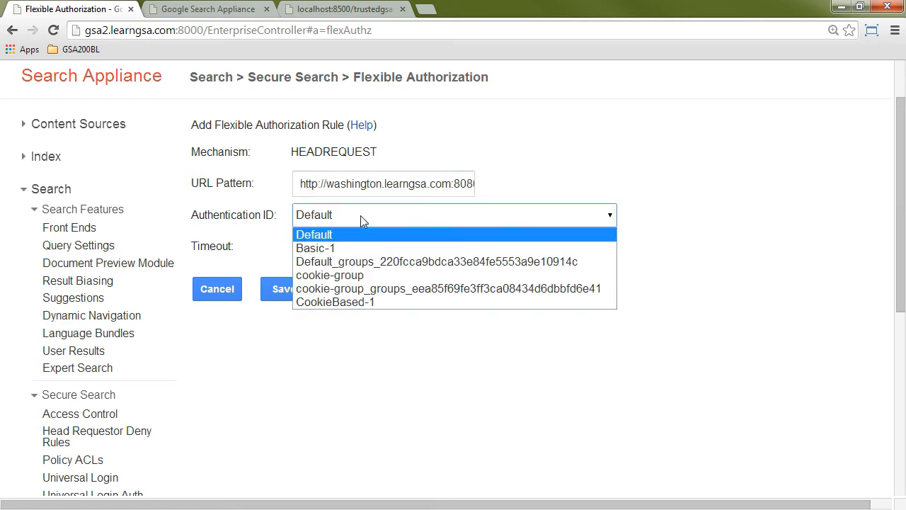
left_click(347, 302)
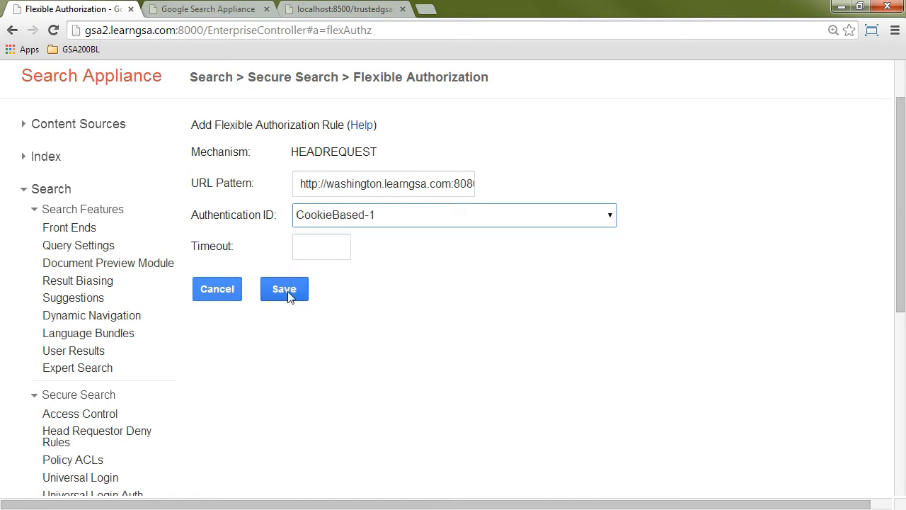
left_click(287, 291)
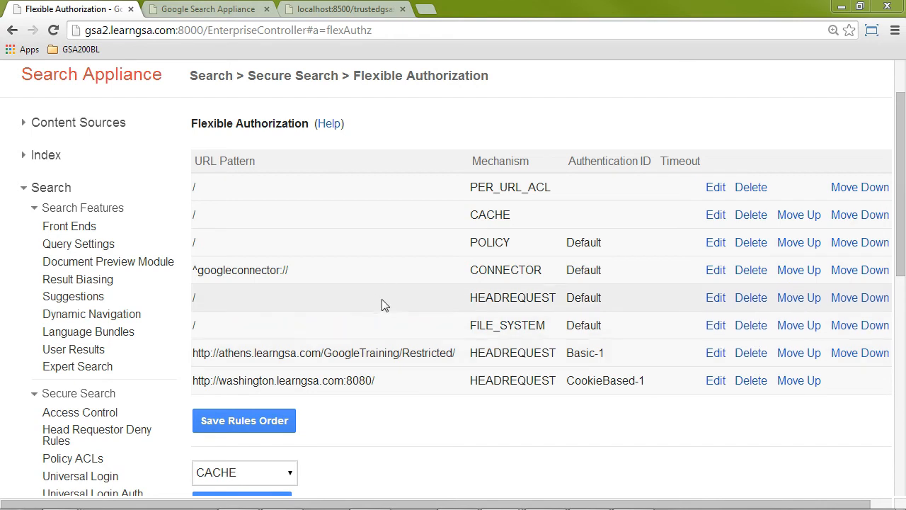
Step: Move the washington and athens HEADREQUEST rules above the default HEADREQUEST rule, with the washington rule first
left_click_drag(192, 296, 645, 296)
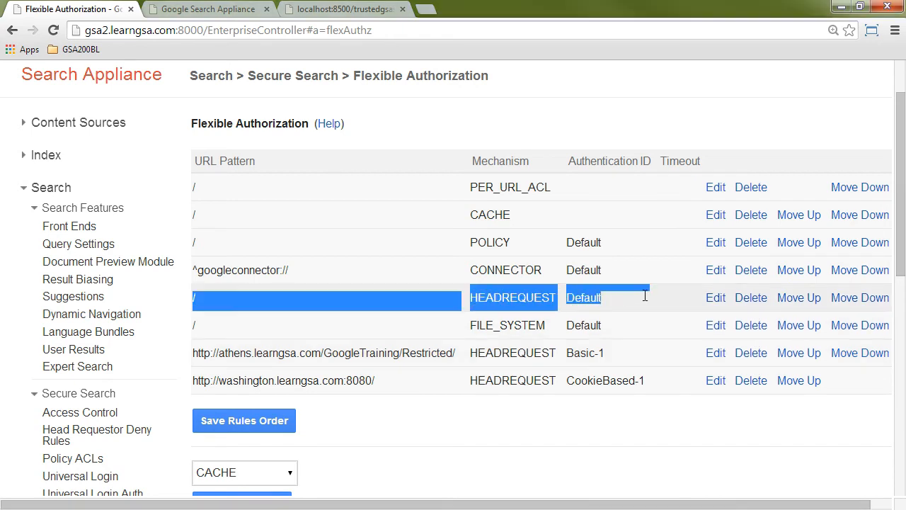
left_click(626, 304)
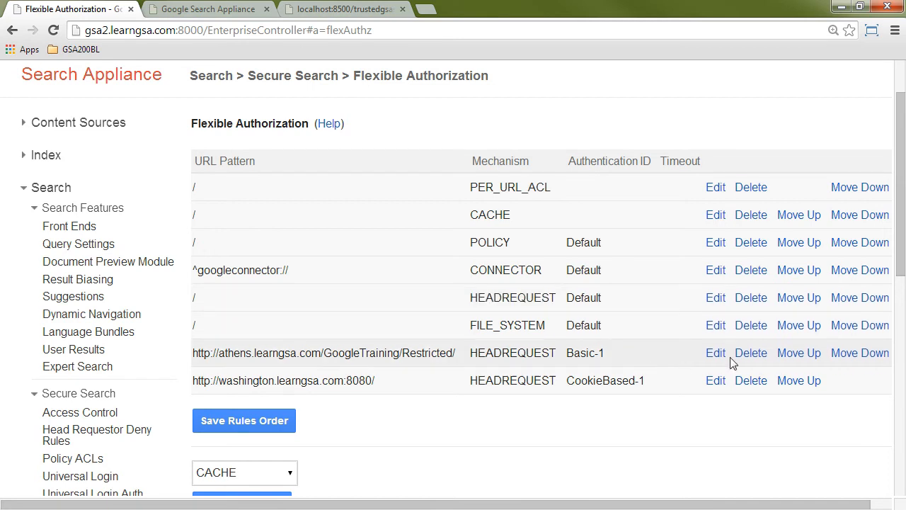
left_click(799, 352)
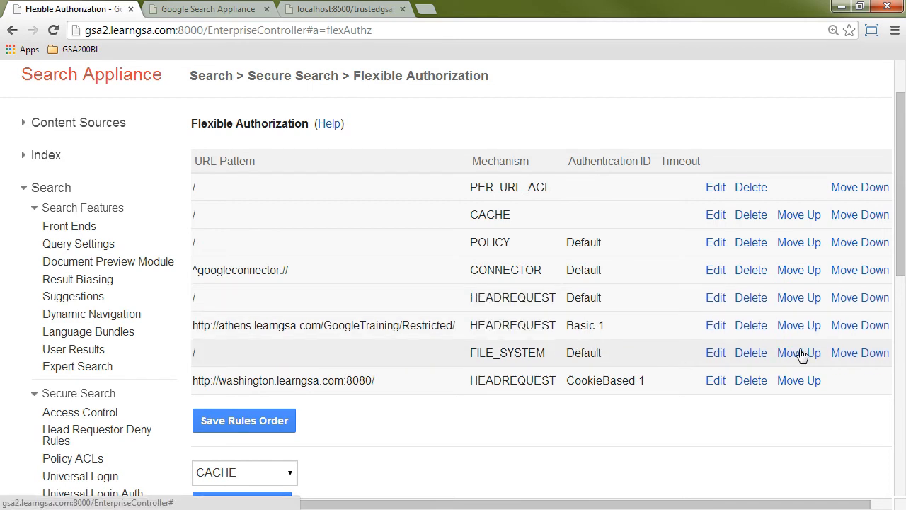
left_click(798, 325)
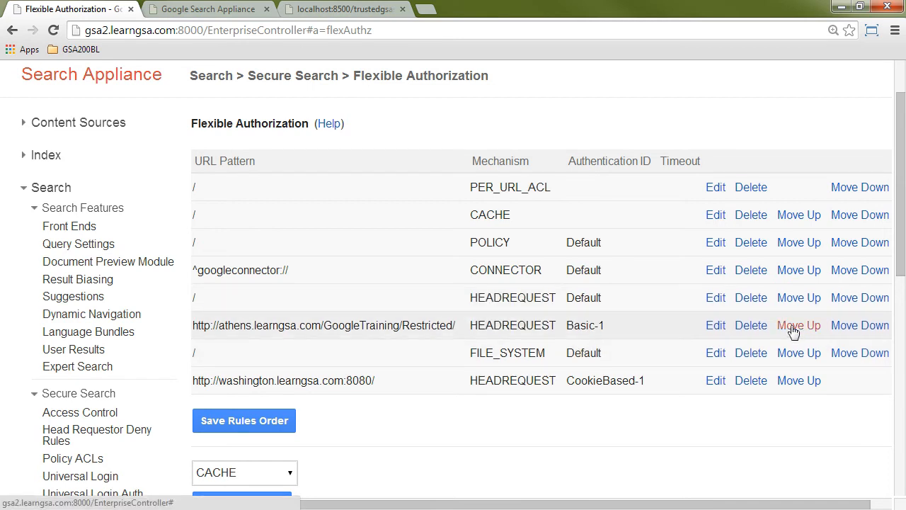
left_click(795, 381)
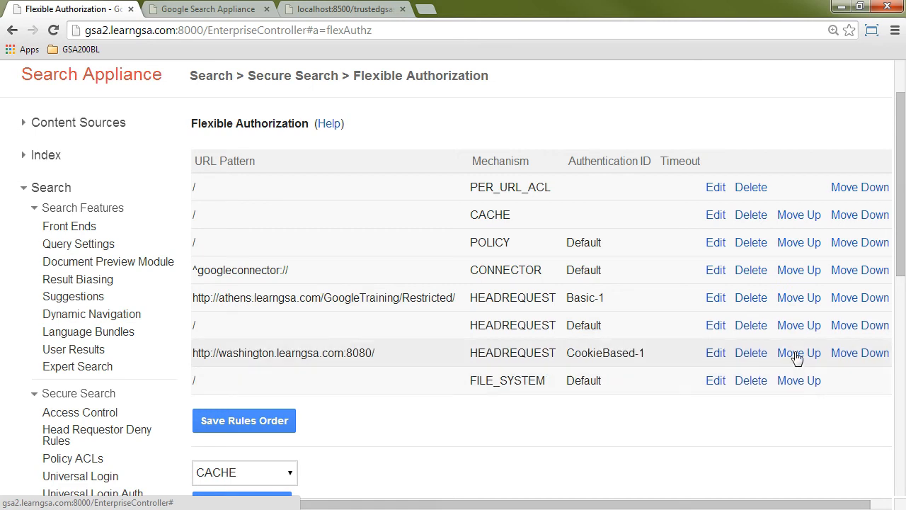
left_click(797, 354)
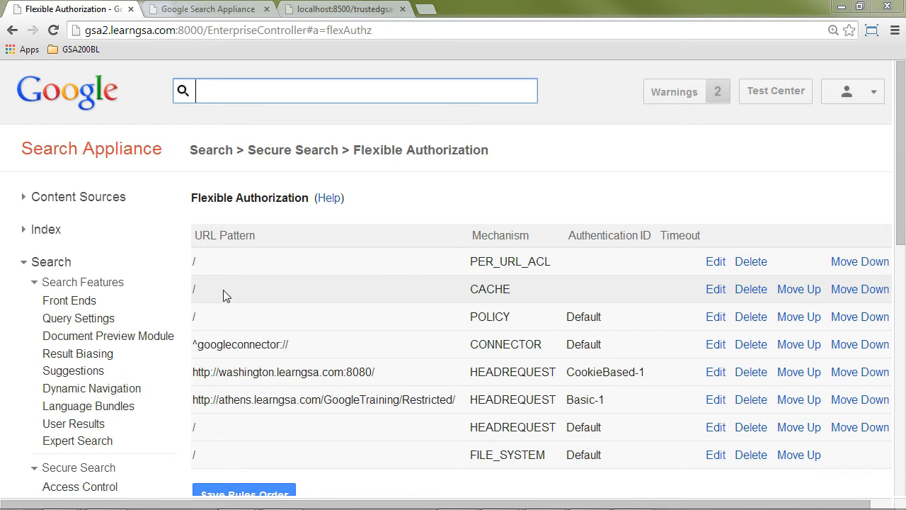
Step: Switch to the incognito Chrome window showing the appliance's search home page and search for inurl:Restricted
key("super")
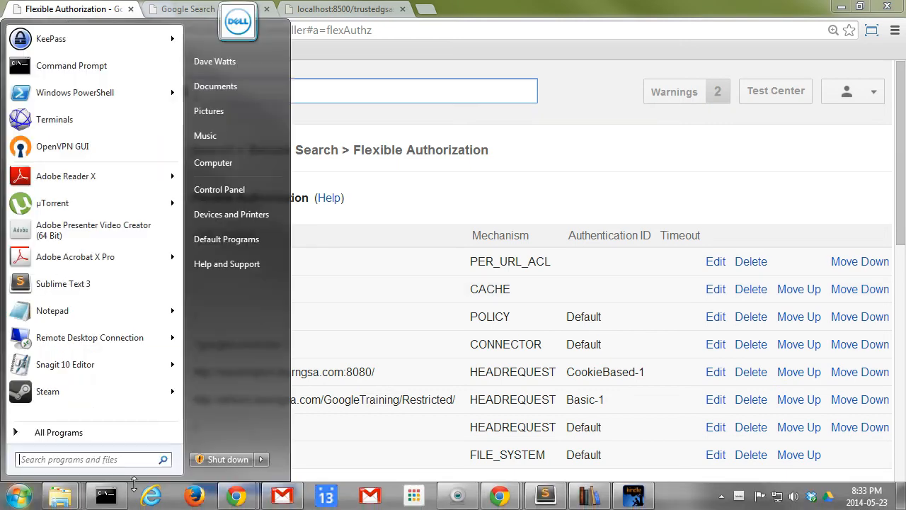
left_click(236, 494)
left_click(280, 435)
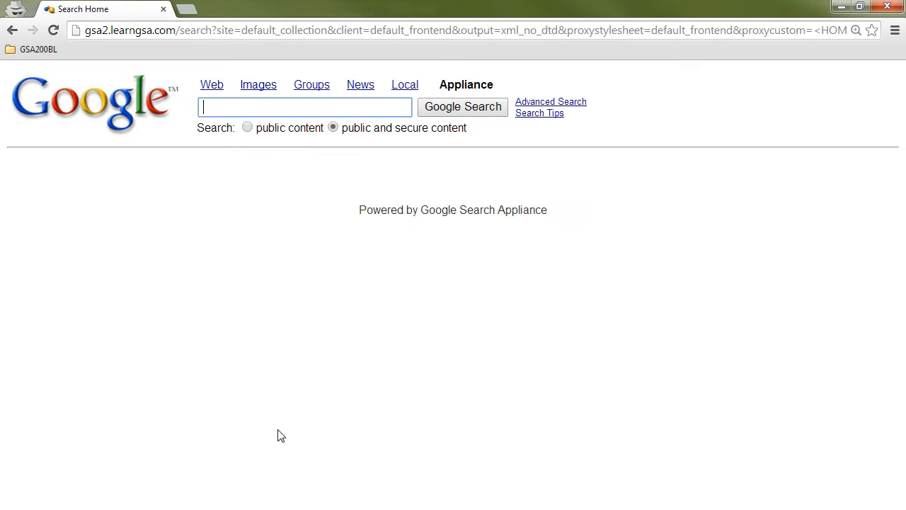
left_click(259, 108)
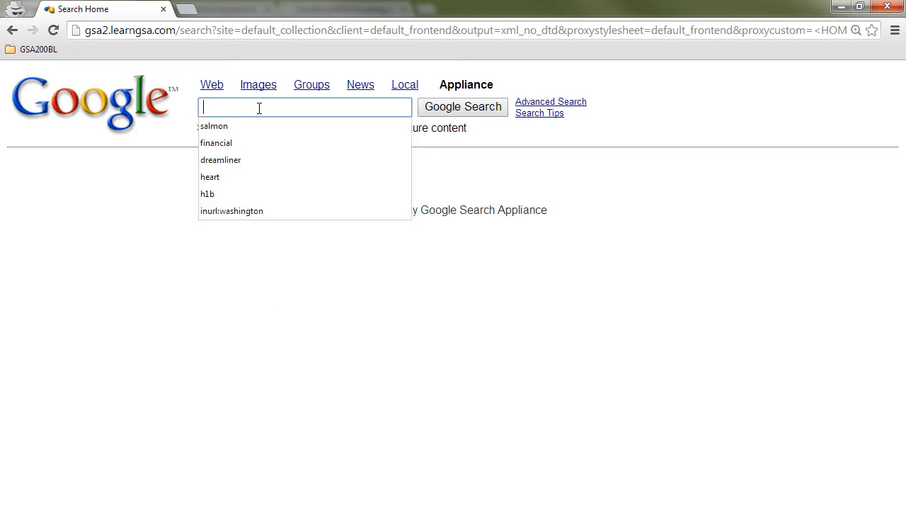
type("in")
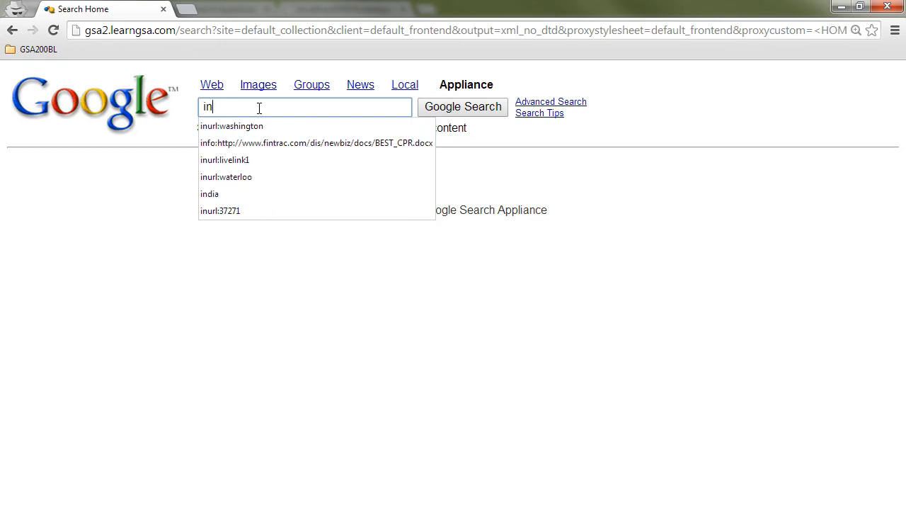
type("url:")
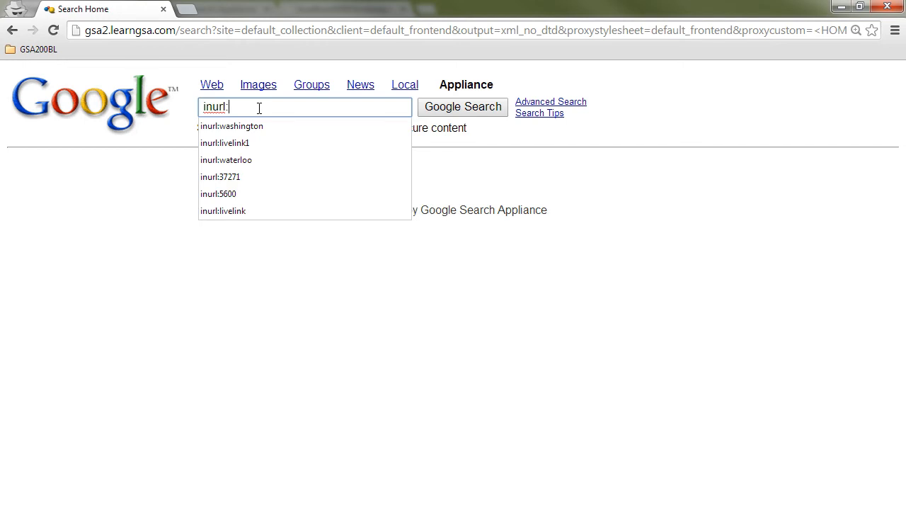
type("Res")
key("Down")
key("Down")
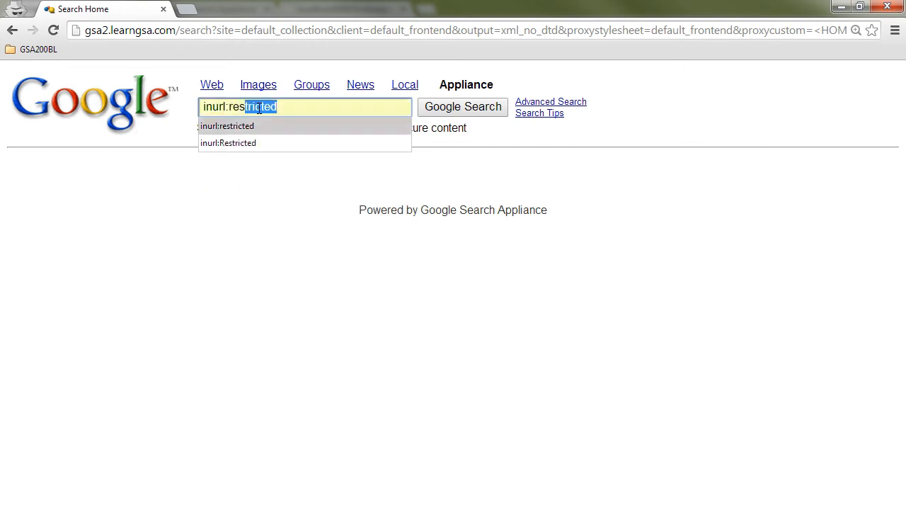
left_click(265, 143)
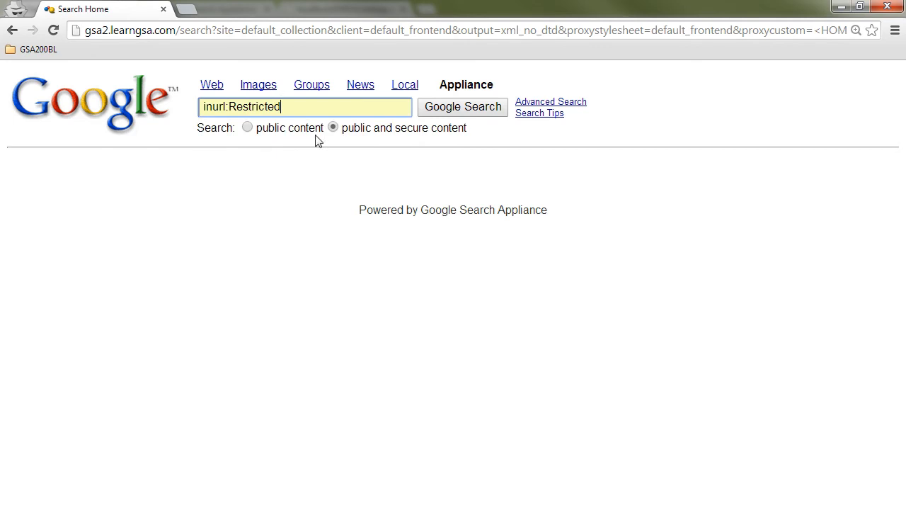
left_click(452, 113)
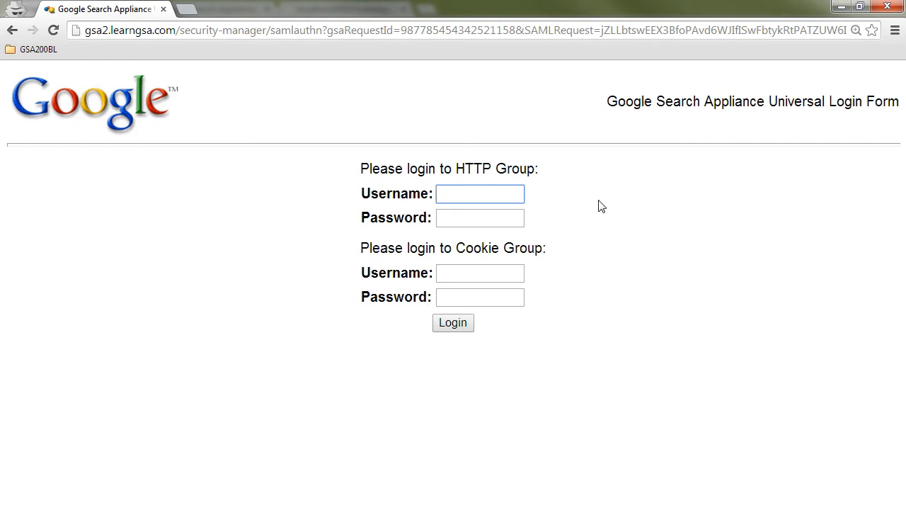
Step: Enter httpuser as the HTTP Group username and fill in that group's password on the Universal Login Form
type("httpuser")
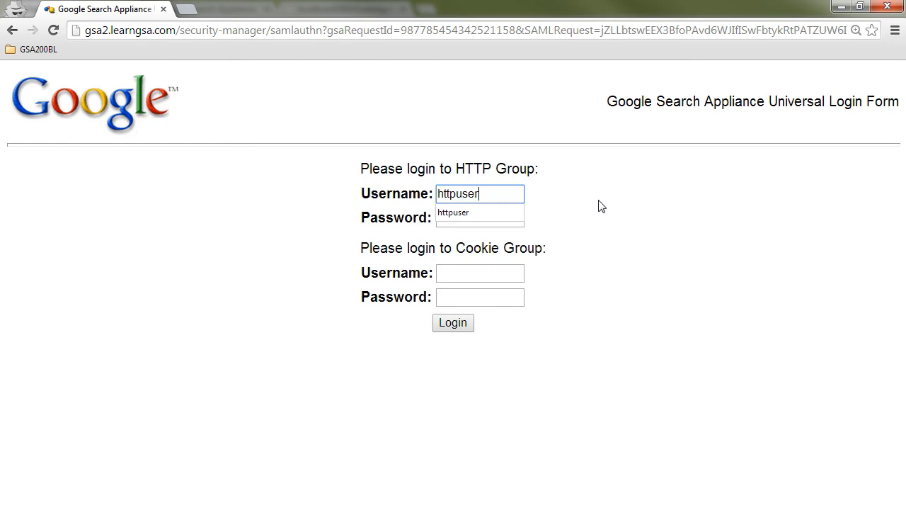
key("Tab")
type("httpuser1")
key("Tab")
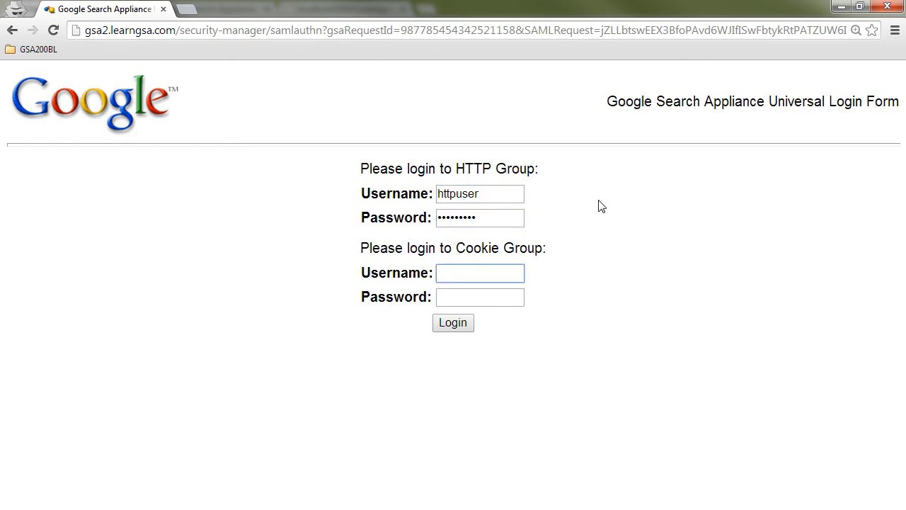
Step: Enter cookgsa1 as the Cookie Group username, fill in that group's password, and submit the Universal Login Form
type("c")
key("Down")
key("Return")
key("Tab")
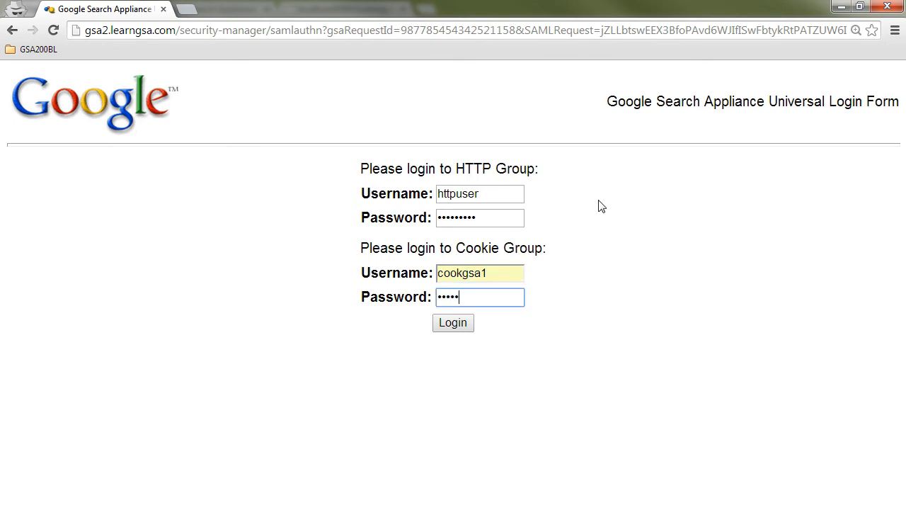
key("Tab")
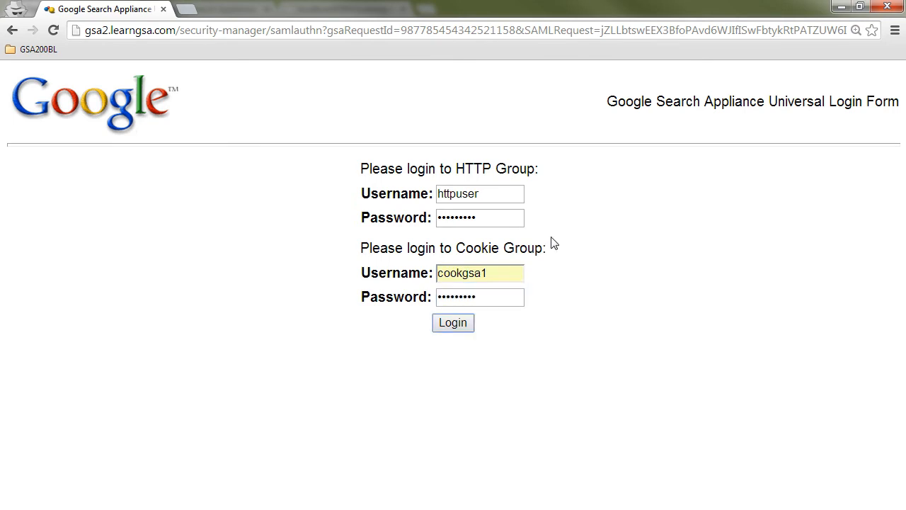
left_click(452, 323)
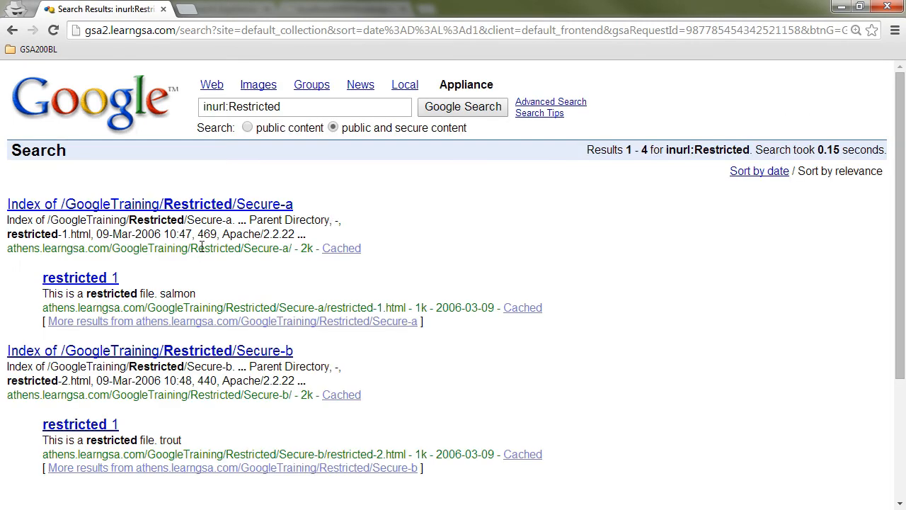
Step: Review the inurl:Restricted results and highlight Restricted in the first result's URL
left_click_drag(191, 249, 240, 249)
scroll(283, 276, "down", 2)
scroll(283, 277, "up", 2)
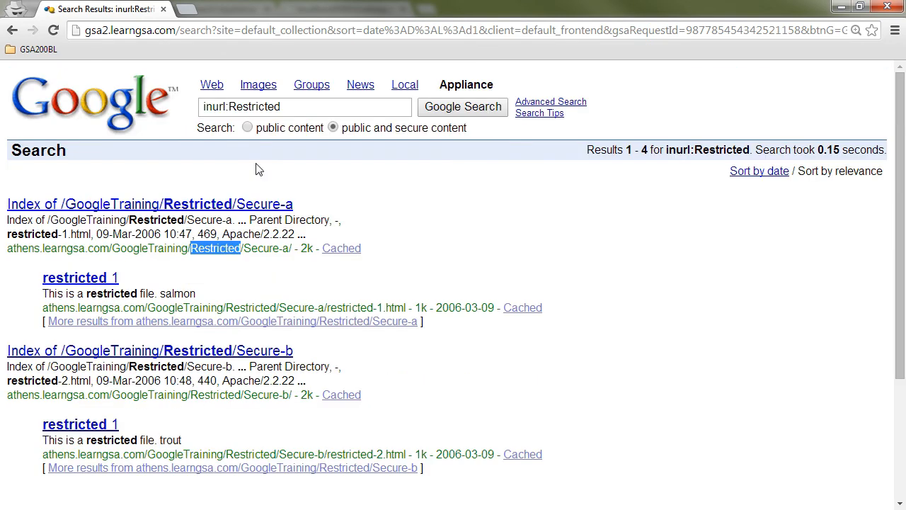
Step: Search public and secure content for inurl:washington and examine the host name in the first result's URL
double_click(230, 106)
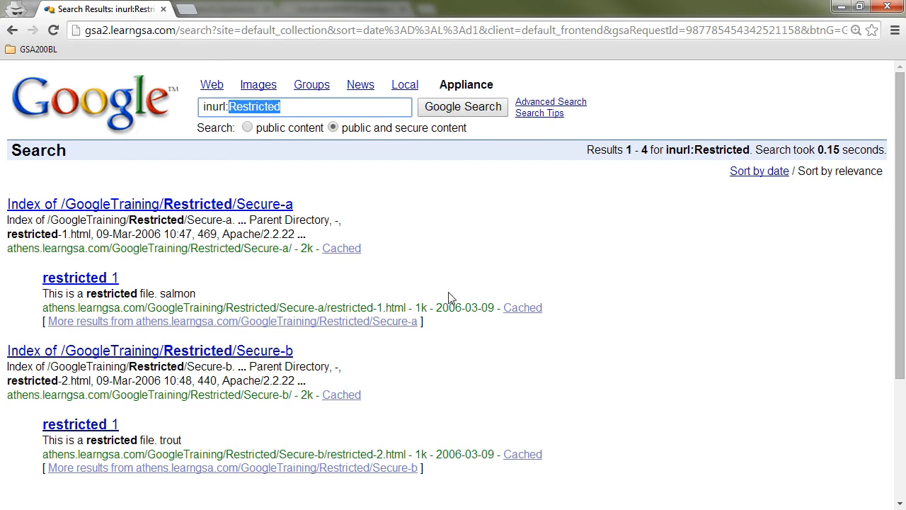
type("w")
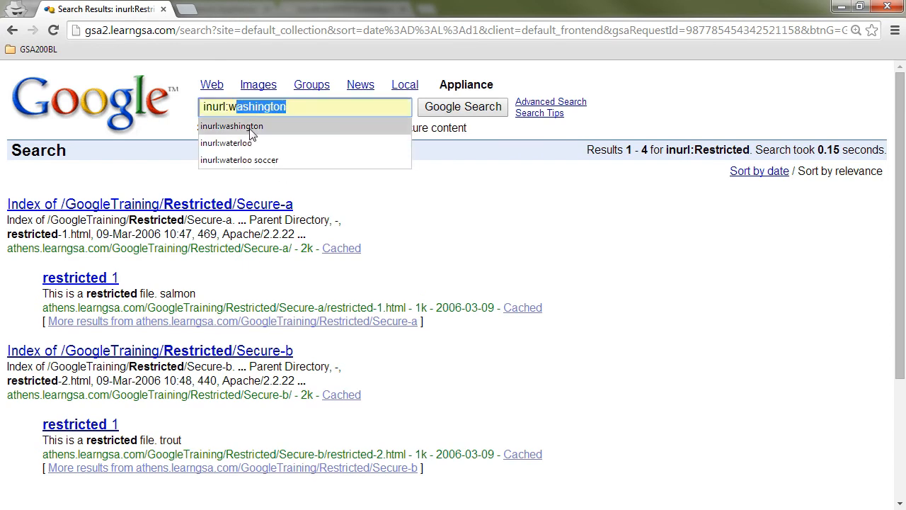
left_click(267, 127)
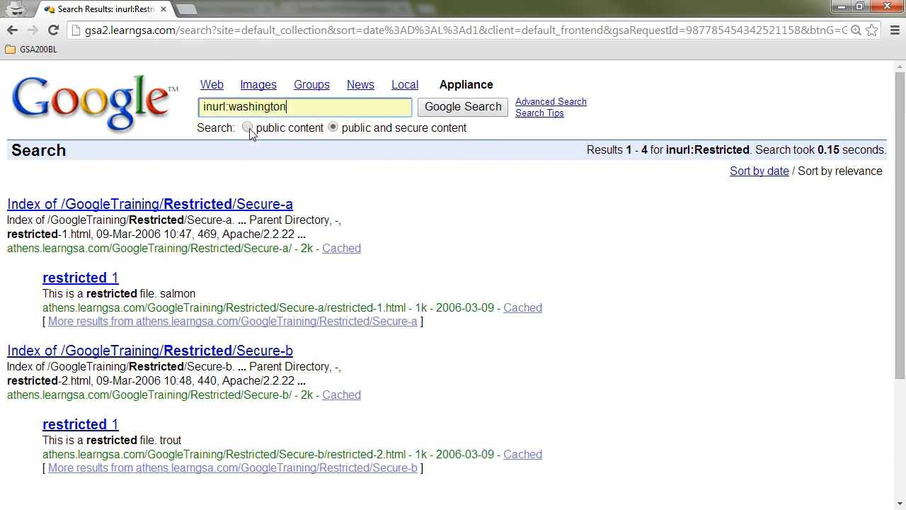
left_click(465, 108)
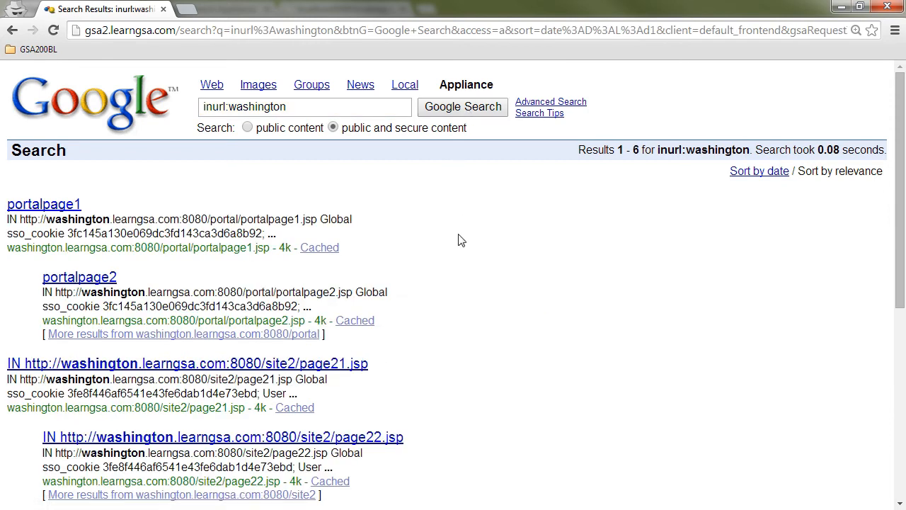
scroll(458, 241, "down", 1)
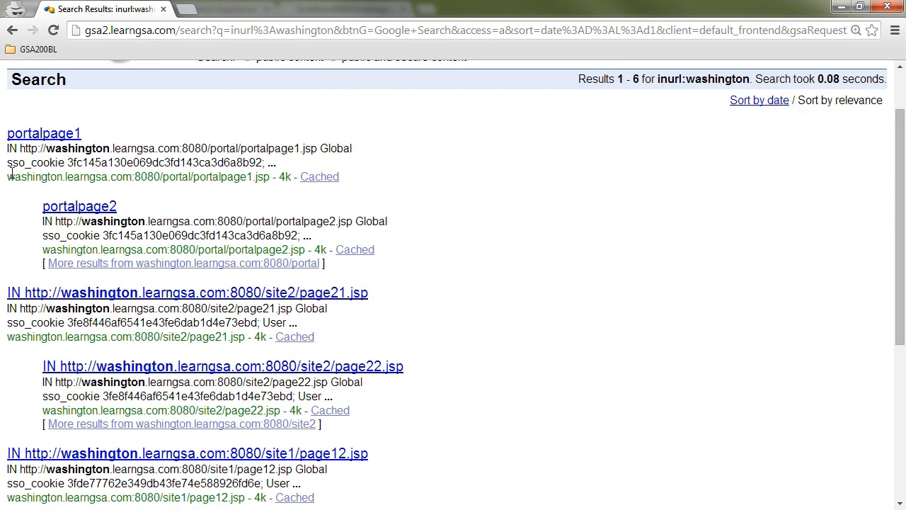
double_click(44, 177)
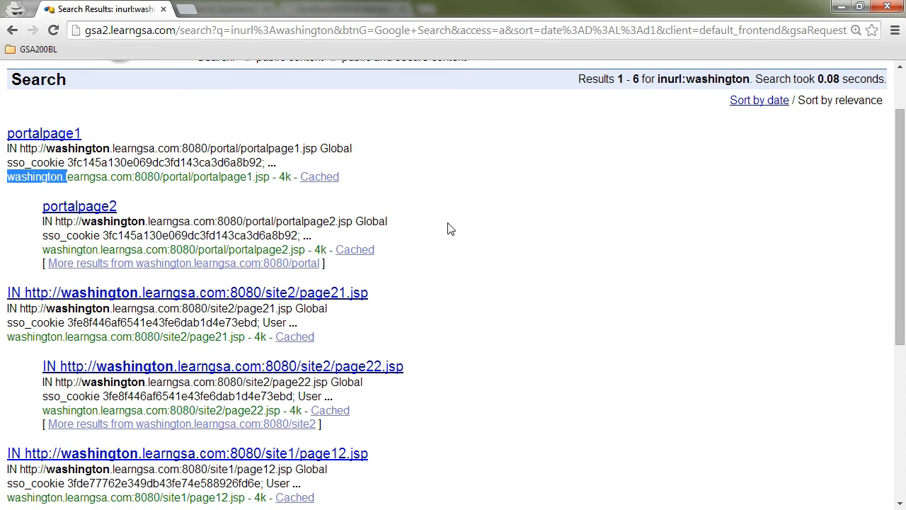
Step: Close the incognito window and open the Serving Logs report in the appliance's admin console
left_click(886, 7)
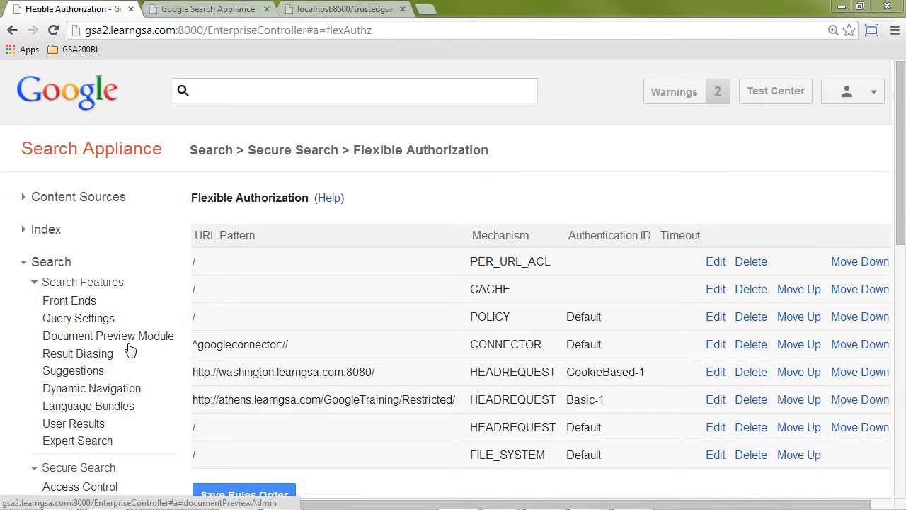
scroll(74, 261, "down", 2)
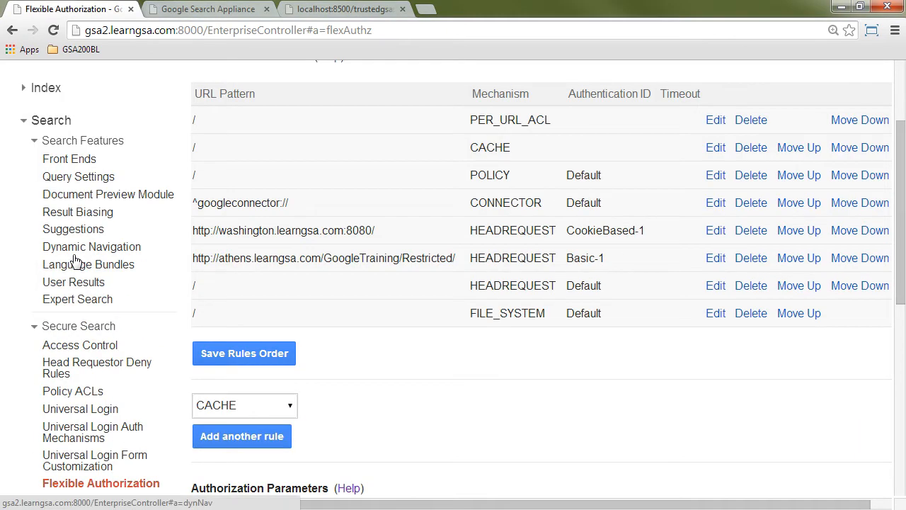
scroll(74, 260, "down", 3)
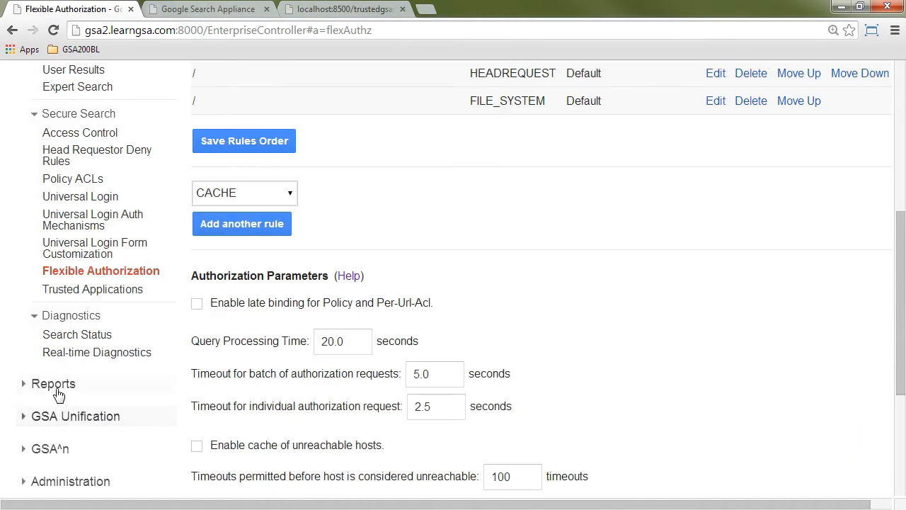
left_click(53, 383)
scroll(85, 177, "up", 2)
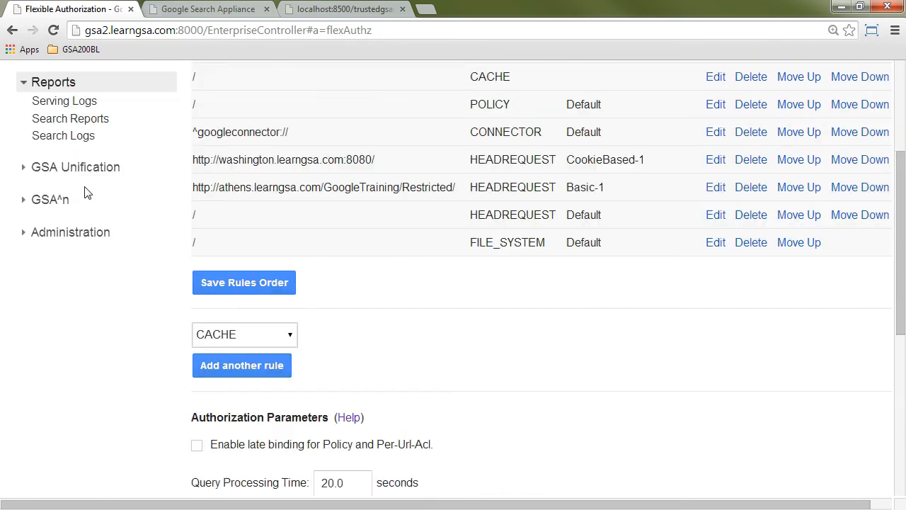
left_click(83, 102)
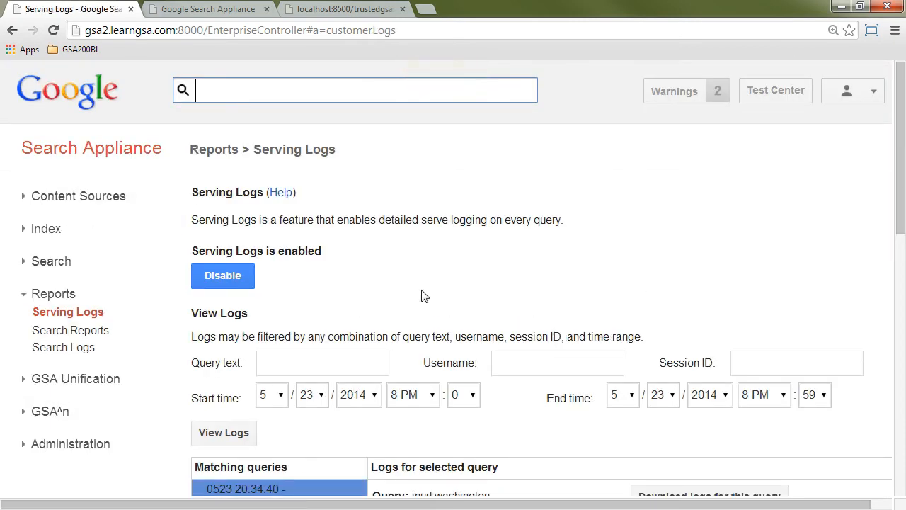
Step: Open the log for the 0523 20:26:34 inurl:Restricted query and examine its Http Basic Auth and Forms Auth entries
scroll(422, 296, "down", 3)
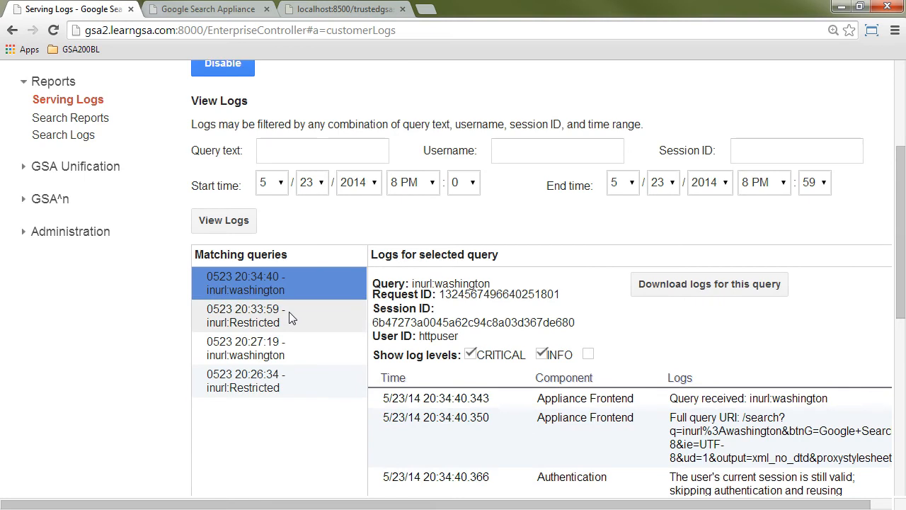
left_click(291, 390)
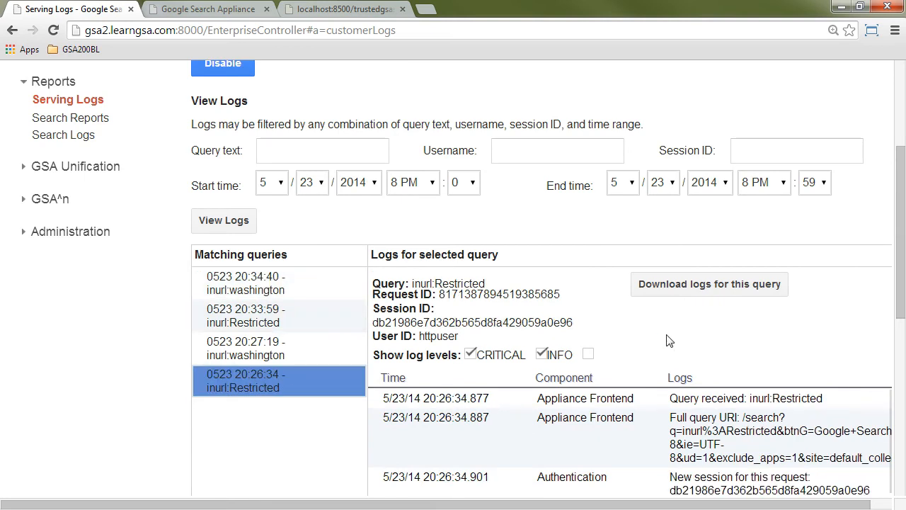
left_click_drag(903, 228, 903, 353)
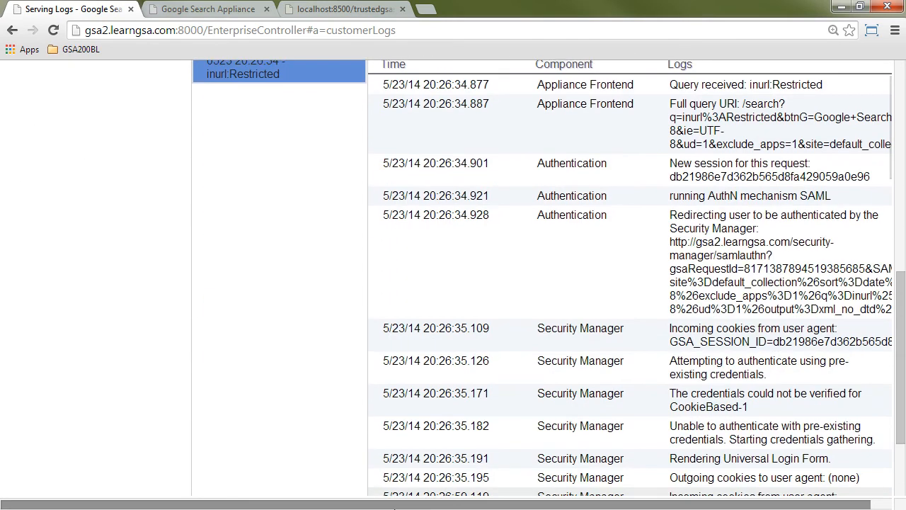
left_click_drag(395, 505, 416, 506)
left_click_drag(904, 303, 904, 333)
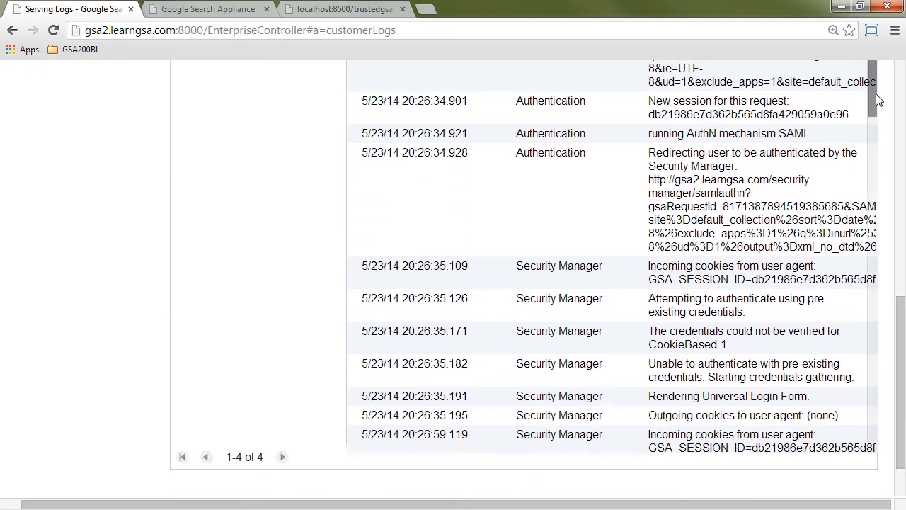
left_click_drag(874, 98, 875, 159)
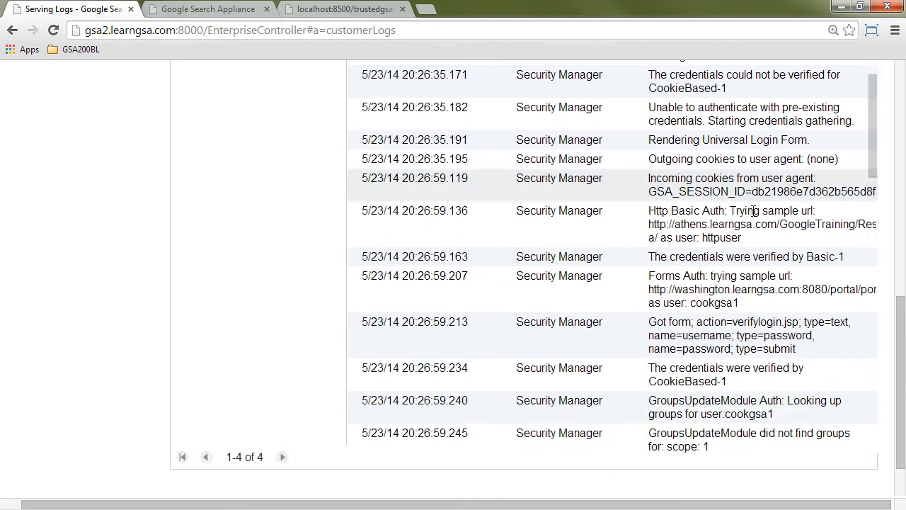
left_click_drag(649, 211, 726, 207)
left_click_drag(648, 275, 710, 276)
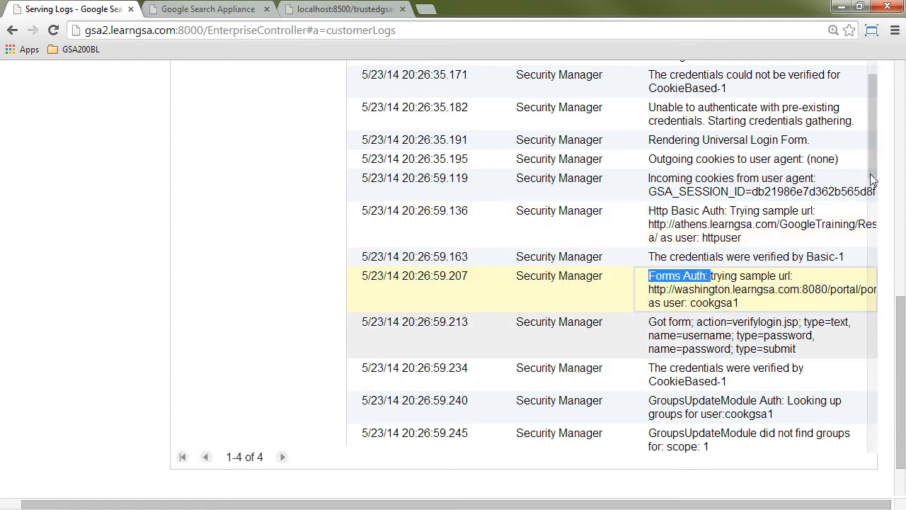
left_click(874, 202)
left_click_drag(870, 199, 865, 283)
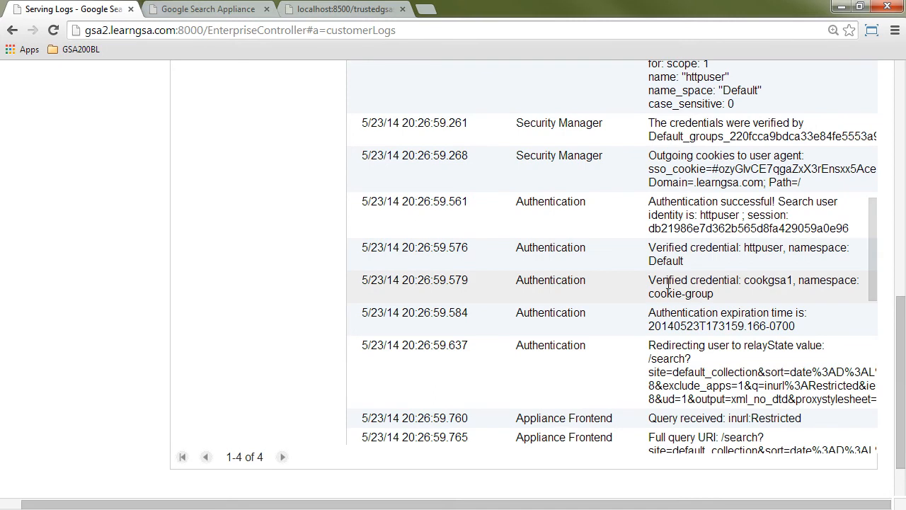
left_click_drag(649, 248, 740, 248)
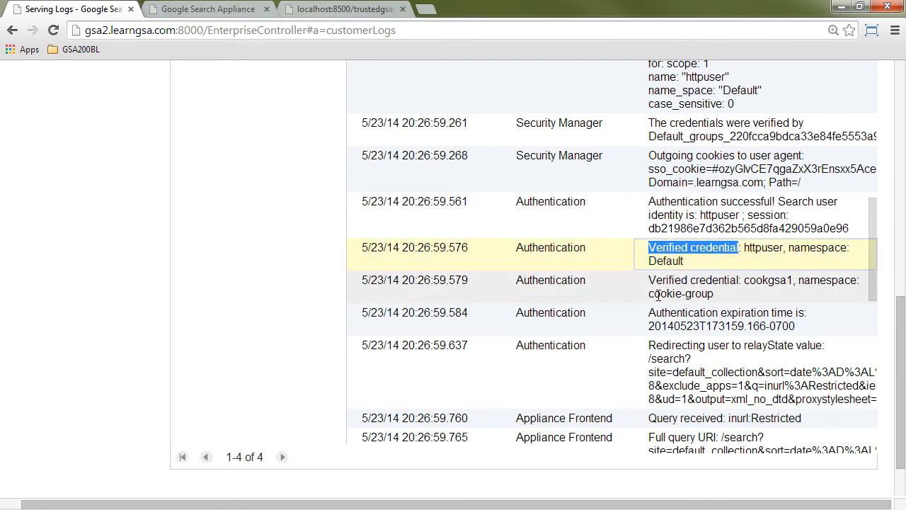
left_click_drag(652, 280, 739, 280)
Step: Open the log for the 0523 20:27:19 inurl:washington query, review its authentication and backend entries, and minimize the browser window
left_click_drag(873, 250, 880, 97)
left_click_drag(902, 331, 905, 284)
left_click(283, 93)
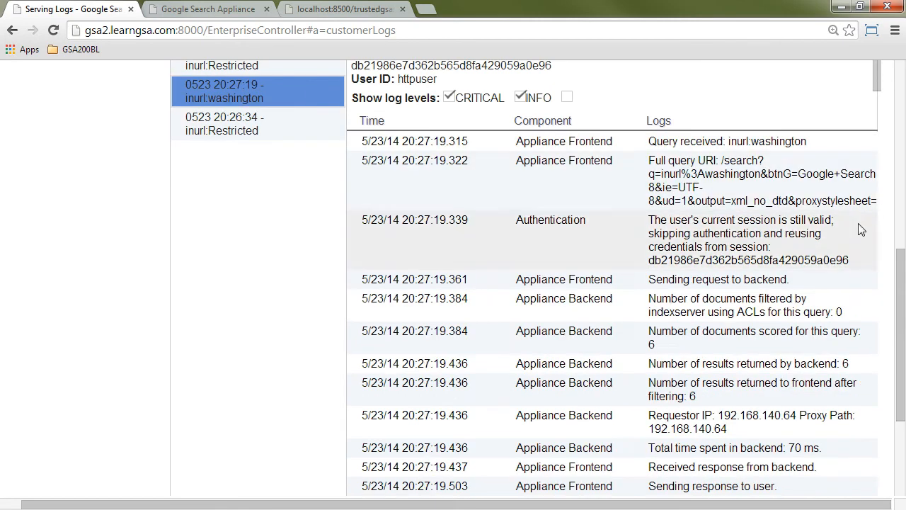
left_click_drag(903, 276, 904, 323)
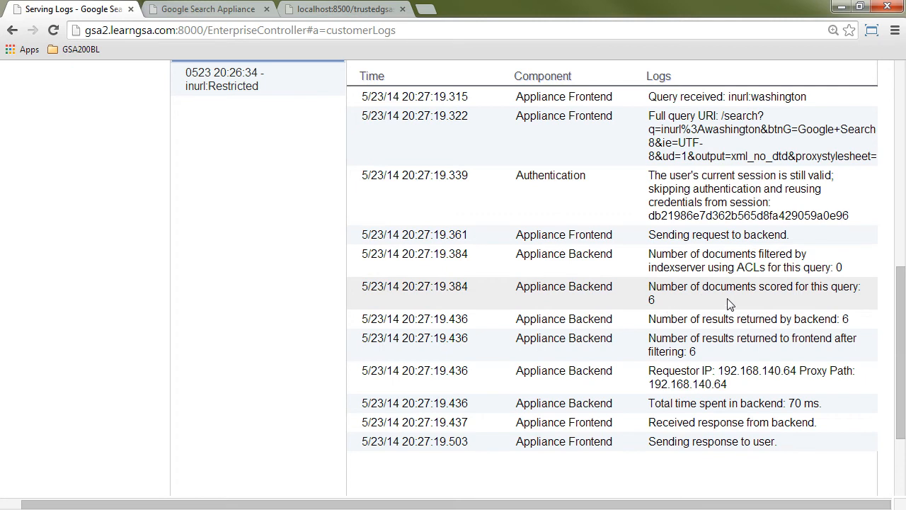
left_click(841, 9)
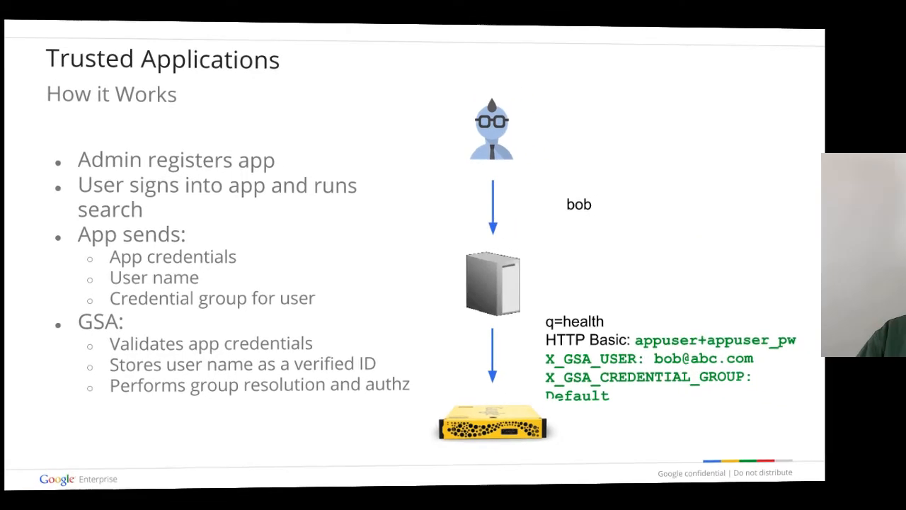
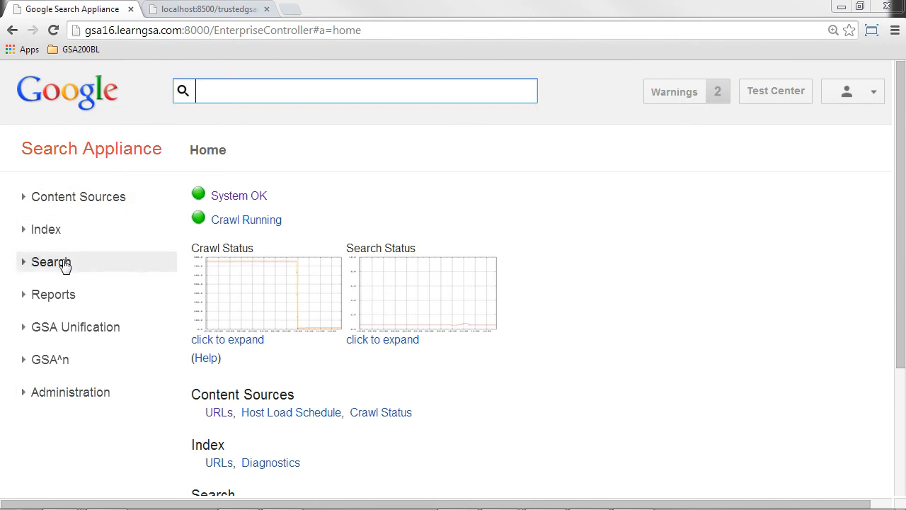
Step: Open the Trusted Applications settings under Secure Search and enable trusted applications
left_click(64, 263)
scroll(102, 267, "down", 3)
scroll(102, 266, "down", 1)
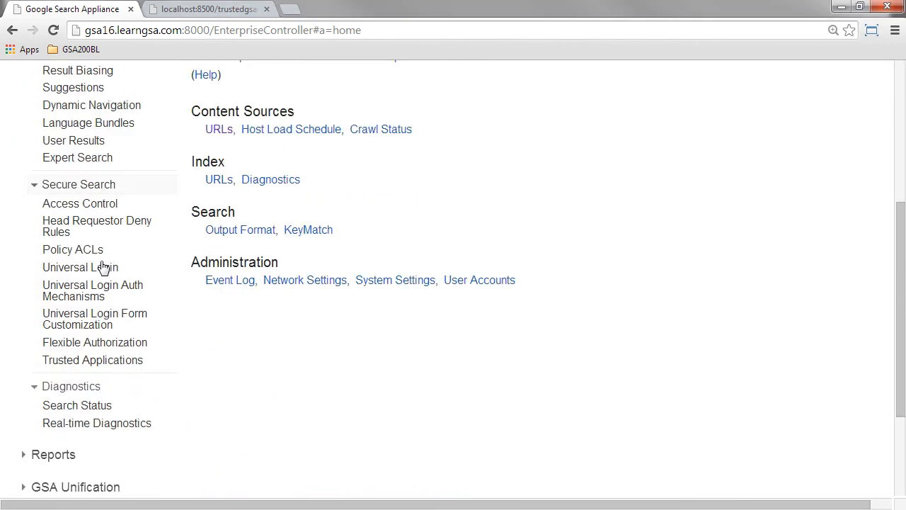
left_click(102, 362)
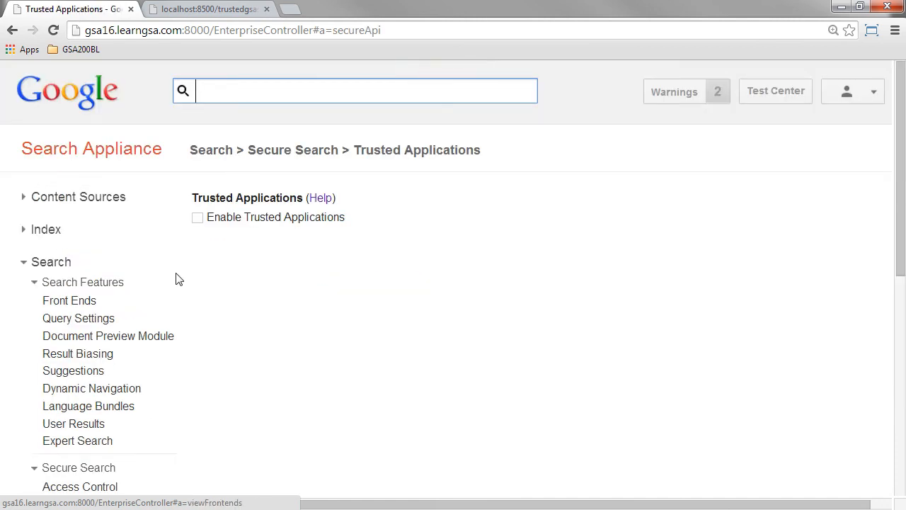
left_click(198, 219)
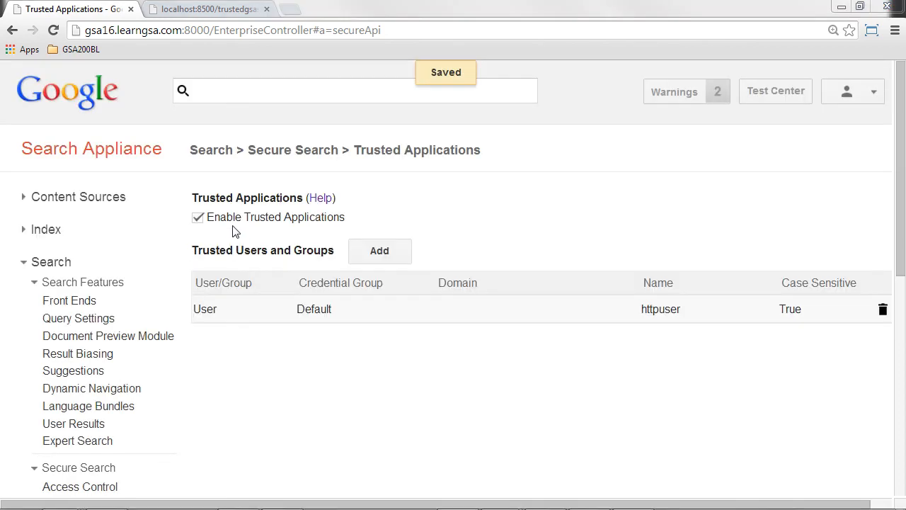
Step: Open the httpuser trusted user entry for editing, check its Default credential group and name, and save it
left_click(319, 314)
left_click_drag(712, 311, 655, 311)
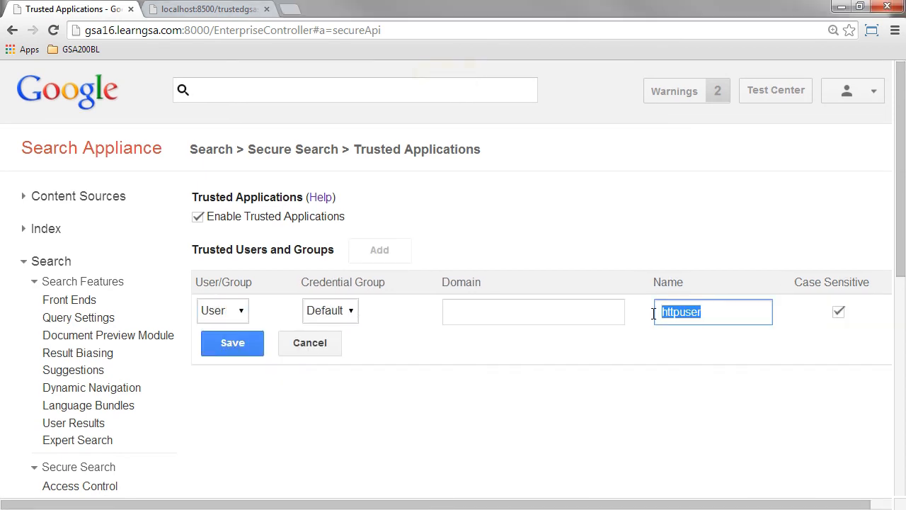
left_click(621, 349)
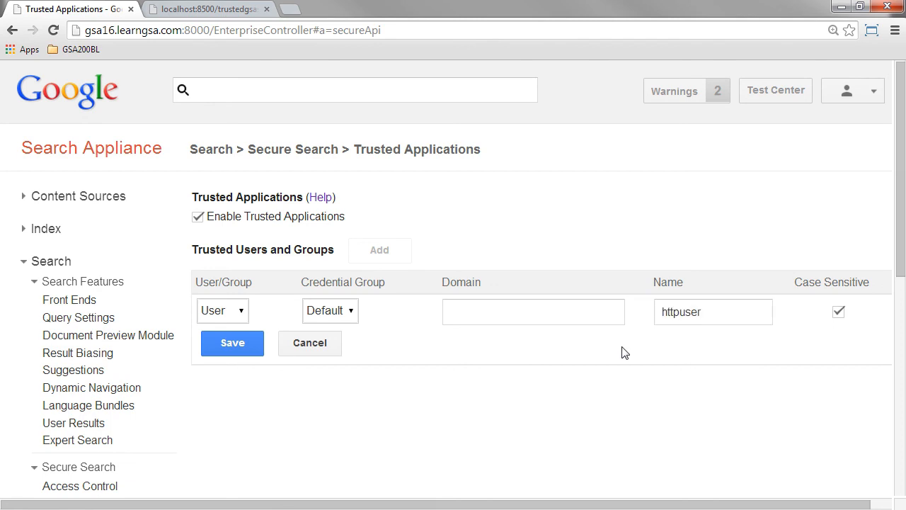
left_click(231, 343)
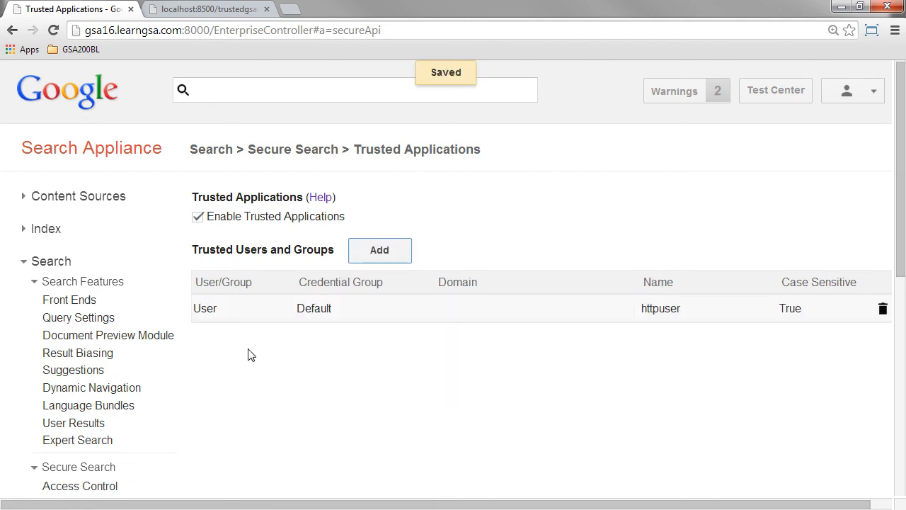
Step: Review the HTTP rule Basic-1 among the Universal Login authentication mechanisms
scroll(90, 301, "down", 3)
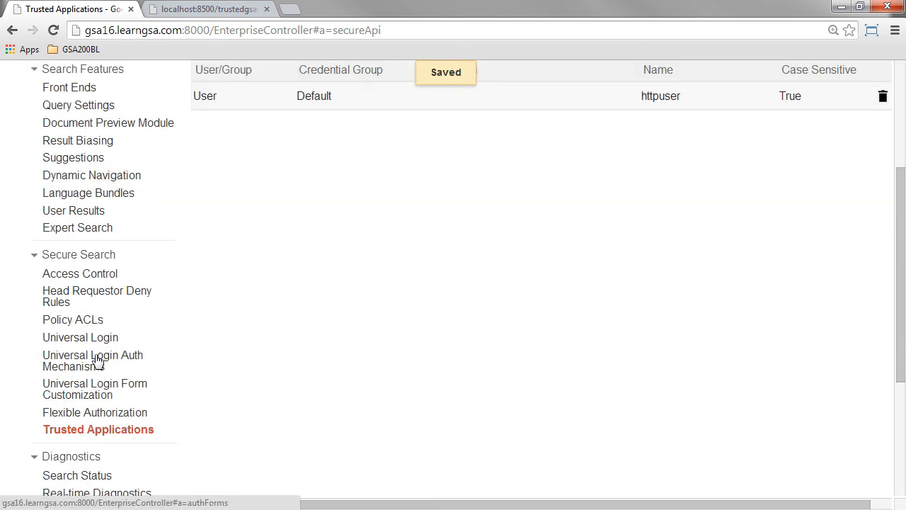
left_click(98, 361)
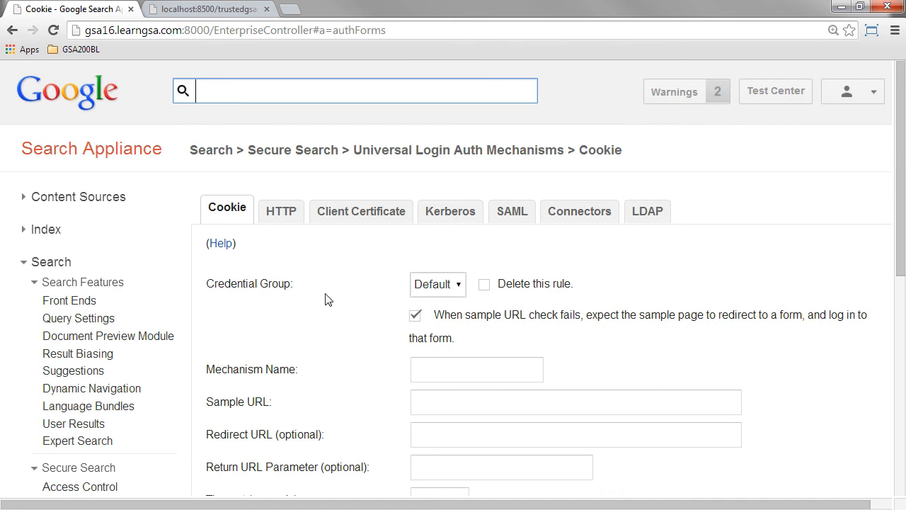
left_click(283, 214)
scroll(329, 277, "down", 3)
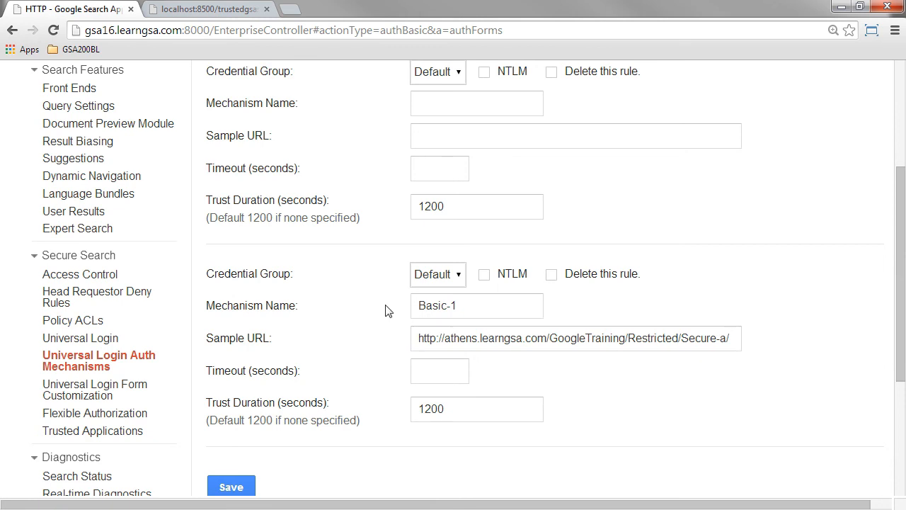
left_click(75, 322)
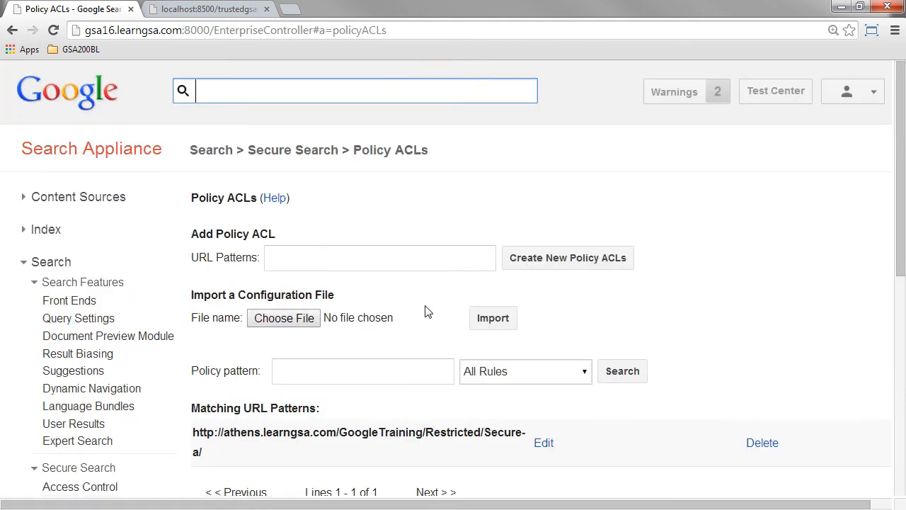
scroll(427, 306, "down", 1)
scroll(426, 306, "down", 1)
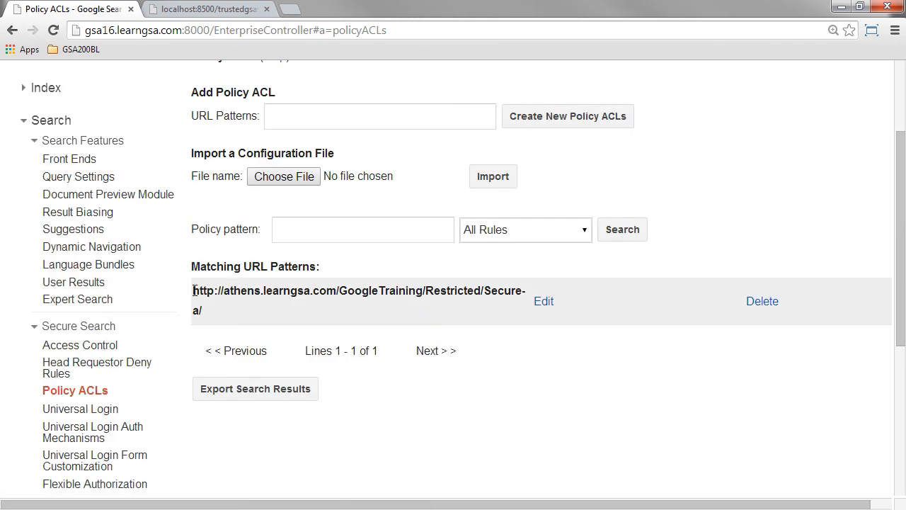
left_click_drag(194, 291, 205, 312)
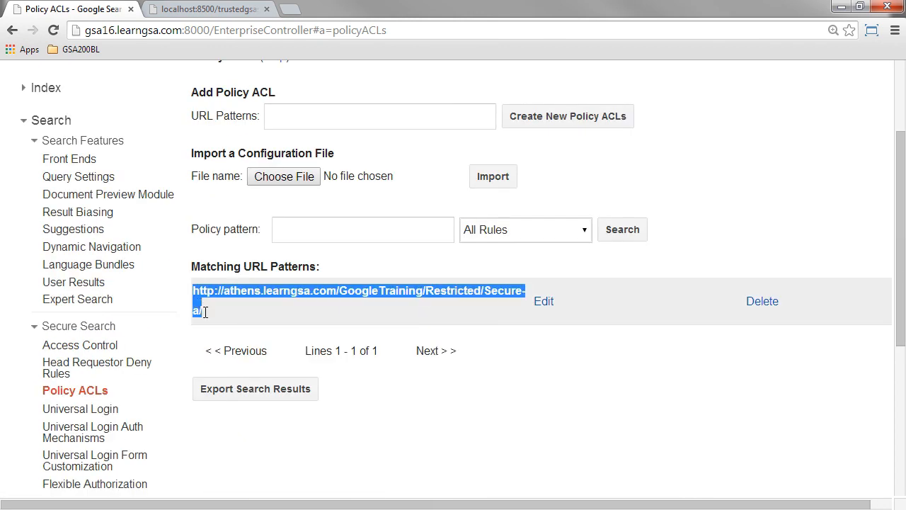
left_click(549, 302)
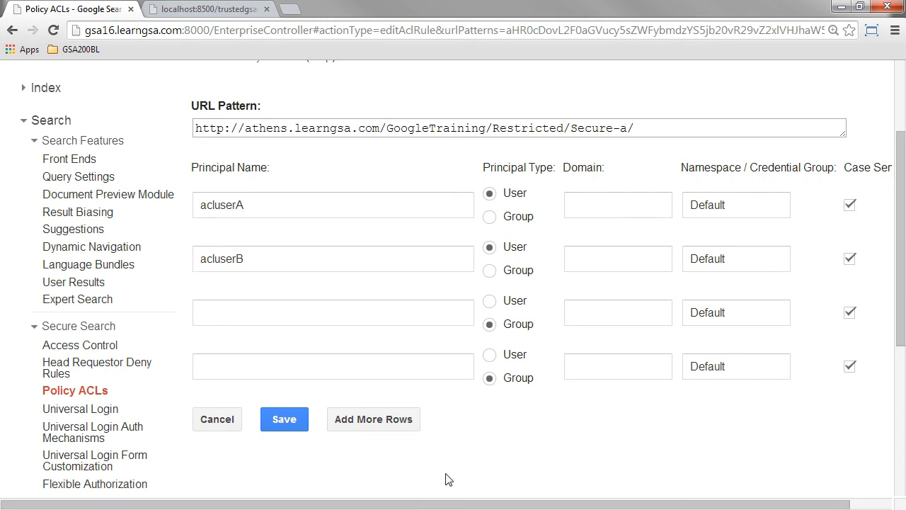
Step: Switch to search.cfm in Sublime Text and examine the form's search query and search user fields
key("super")
left_click(551, 501)
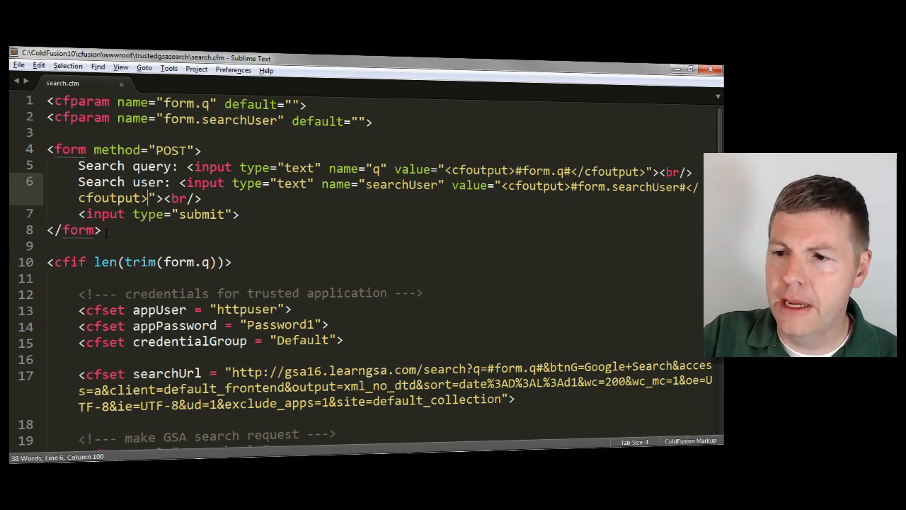
double_click(150, 167)
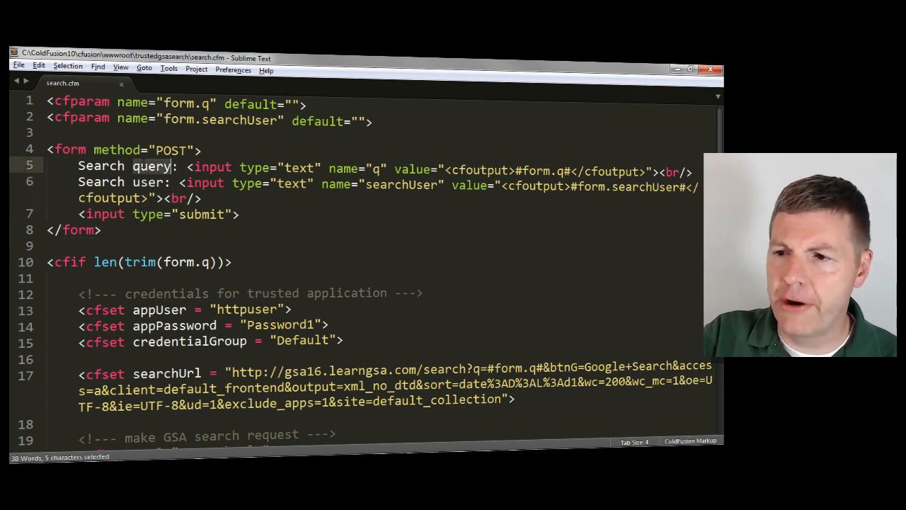
double_click(147, 182)
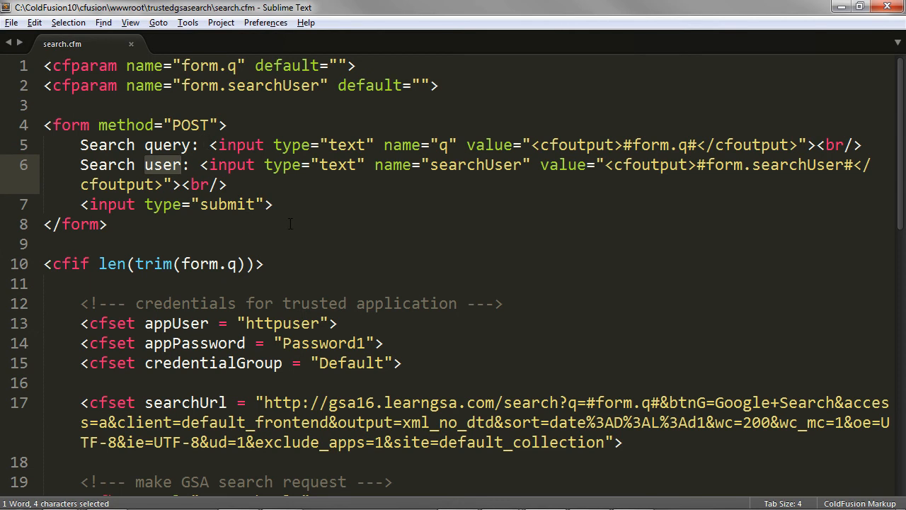
left_click(290, 224)
Step: Examine the trusted application credentials and the searchUrl value with its #form.q# parameter in search.cfm
scroll(306, 225, "down", 3)
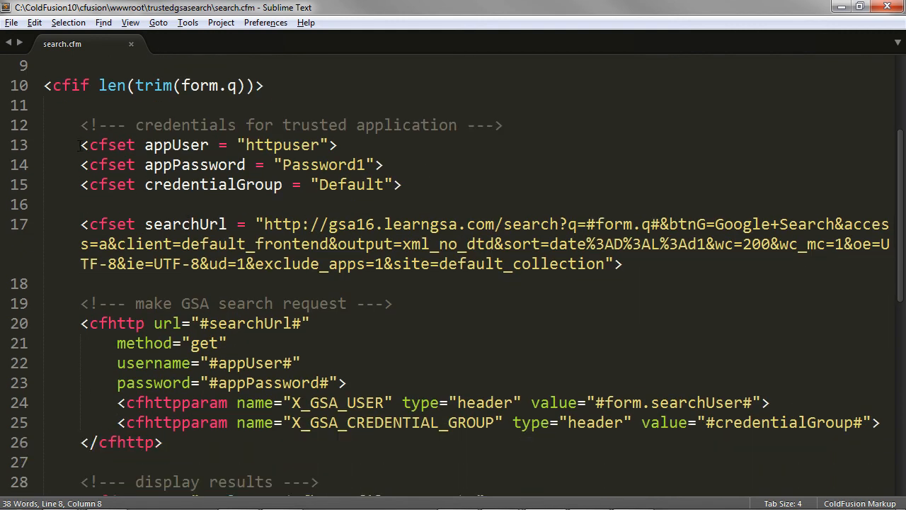
mouse_move(80, 144)
left_mouse_down()
mouse_move(340, 164)
mouse_move(402, 185)
mouse_move(145, 164)
mouse_move(80, 145)
left_mouse_up()
left_click(384, 165)
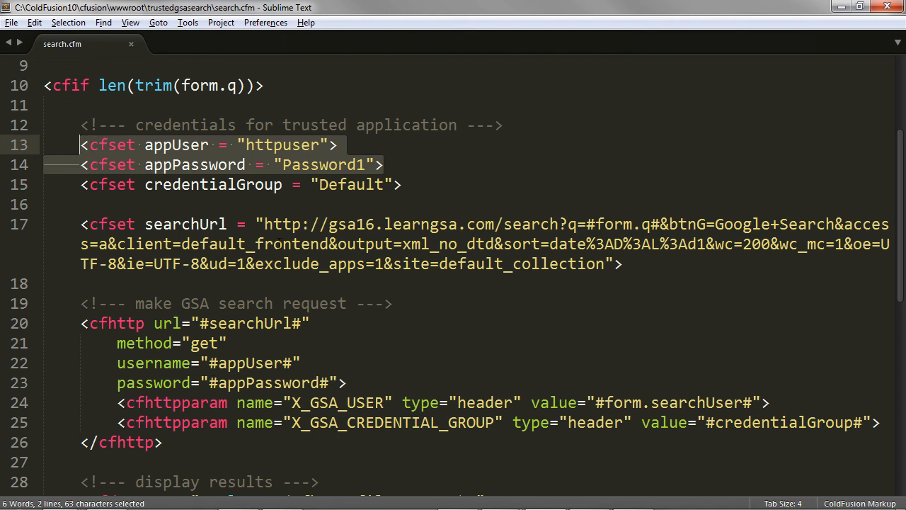
left_click_drag(265, 224, 604, 264)
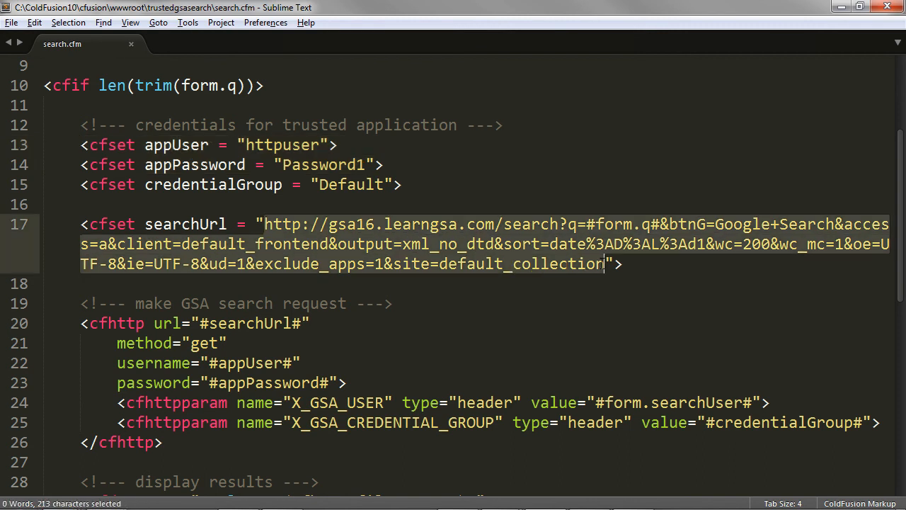
left_click(594, 225)
left_click_drag(586, 223, 660, 224)
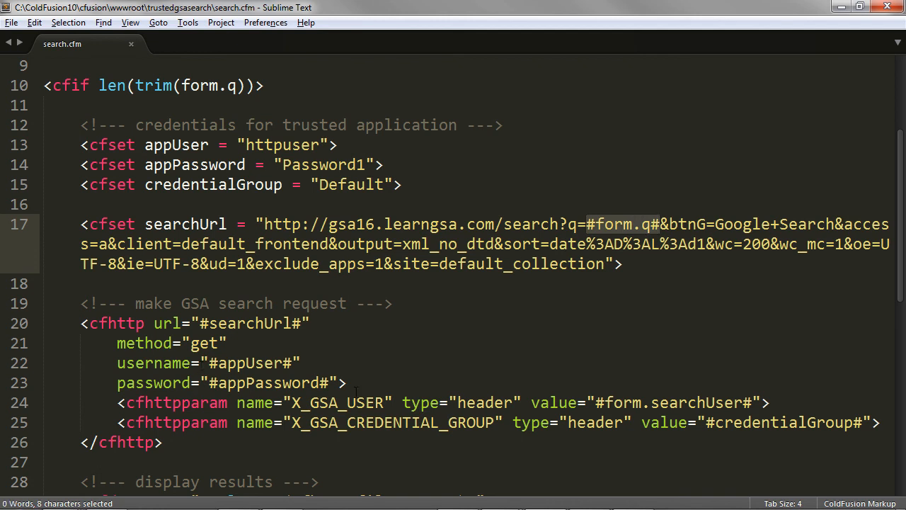
Step: Examine the cfhttp search request, its X_GSA_USER and X_GSA_CREDENTIAL_GROUP headers, and the cfdump output in search.cfm
left_click_drag(347, 383, 82, 327)
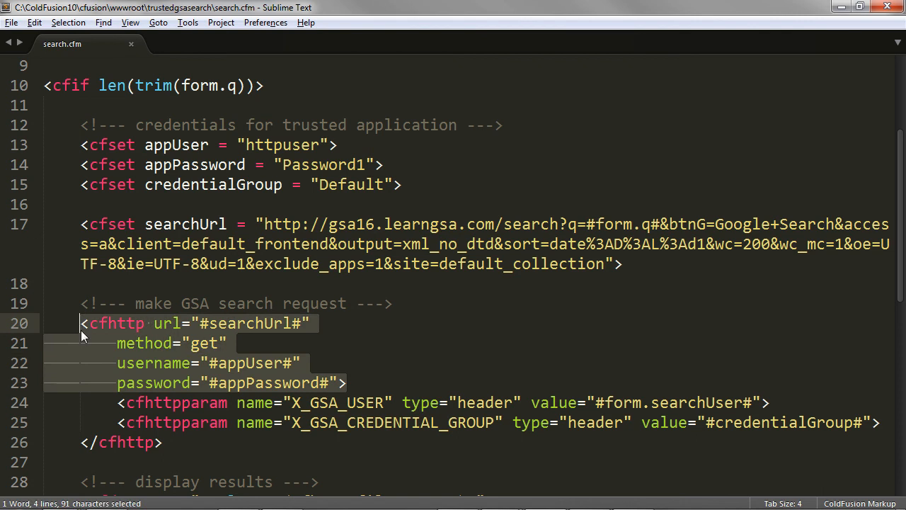
left_click(182, 444)
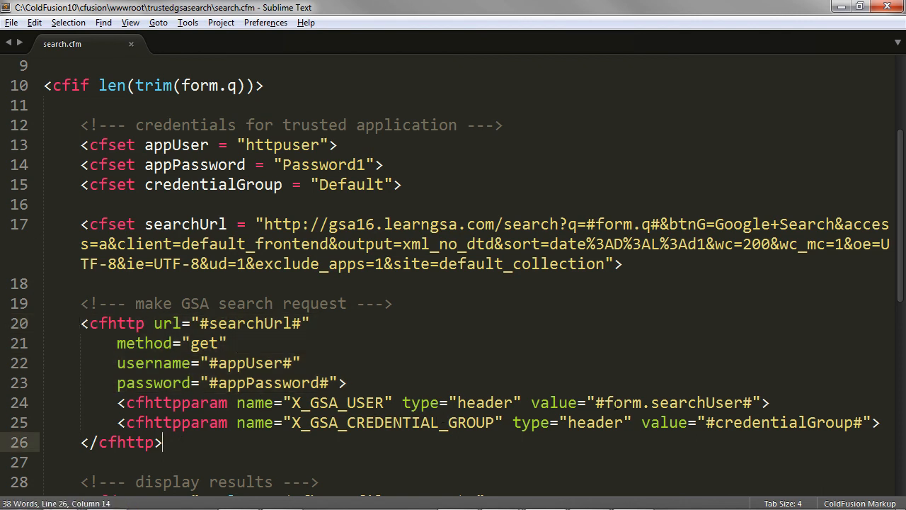
left_click_drag(596, 402, 748, 404)
left_click(693, 403)
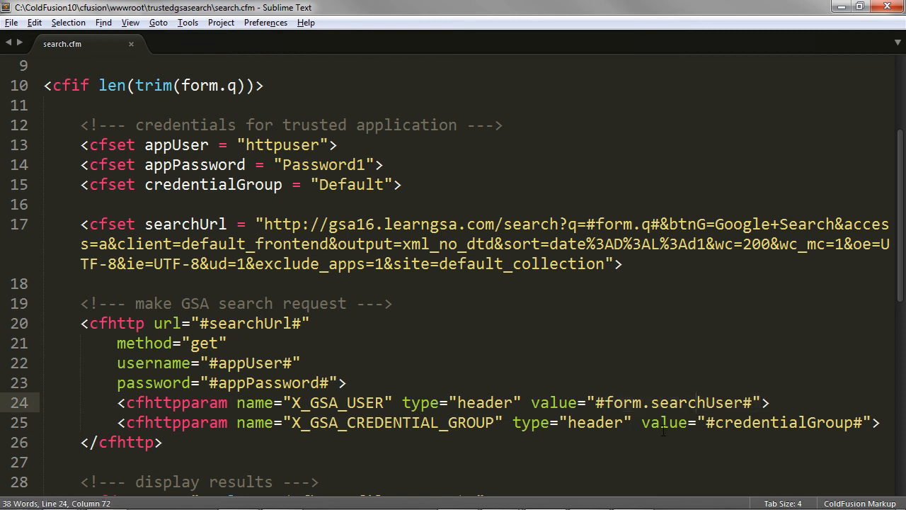
scroll(663, 422, "down", 2)
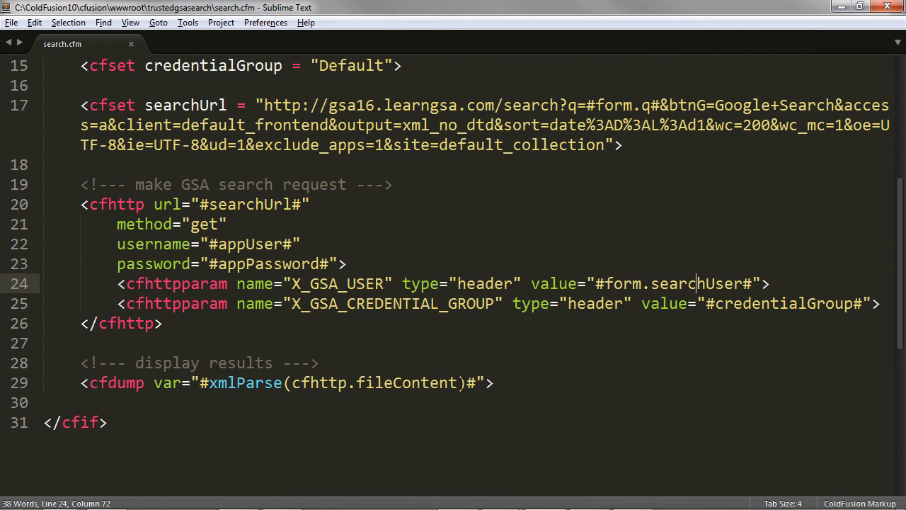
scroll(462, 382, "up", 1)
scroll(462, 384, "up", 2)
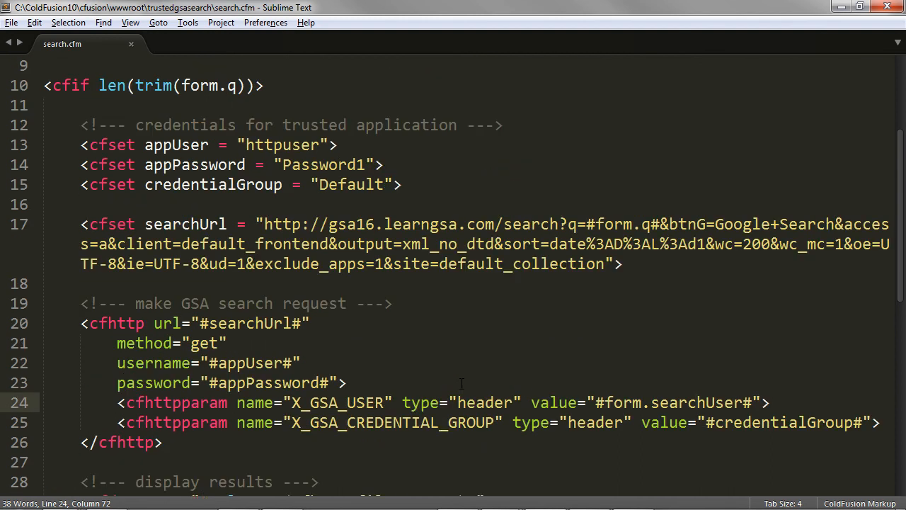
scroll(462, 383, "up", 1)
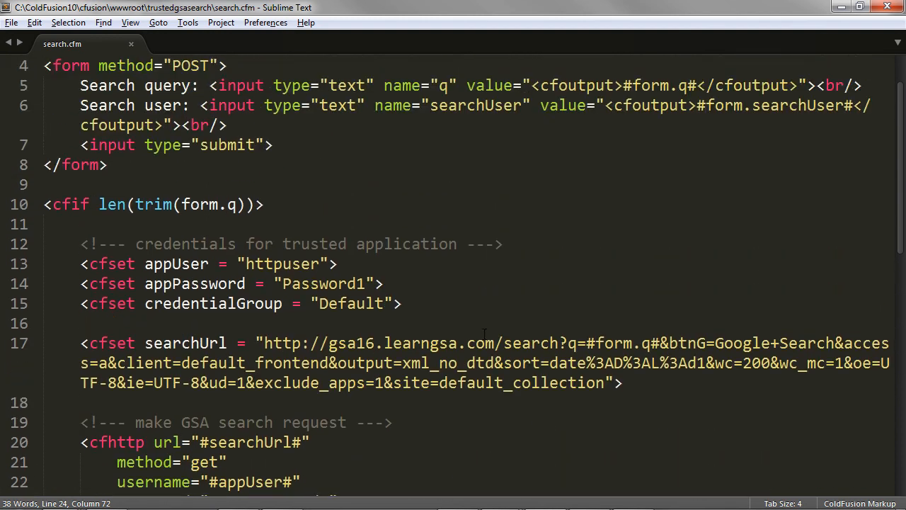
Step: Switch to the trustedgsasearch page in the browser and submit a search for "salmon" as search user acluserA
left_click(845, 9)
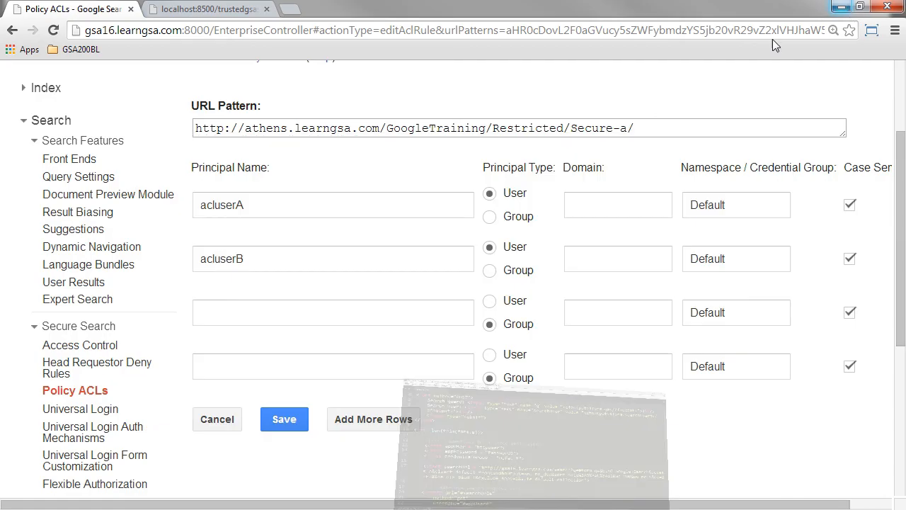
left_click(185, 13)
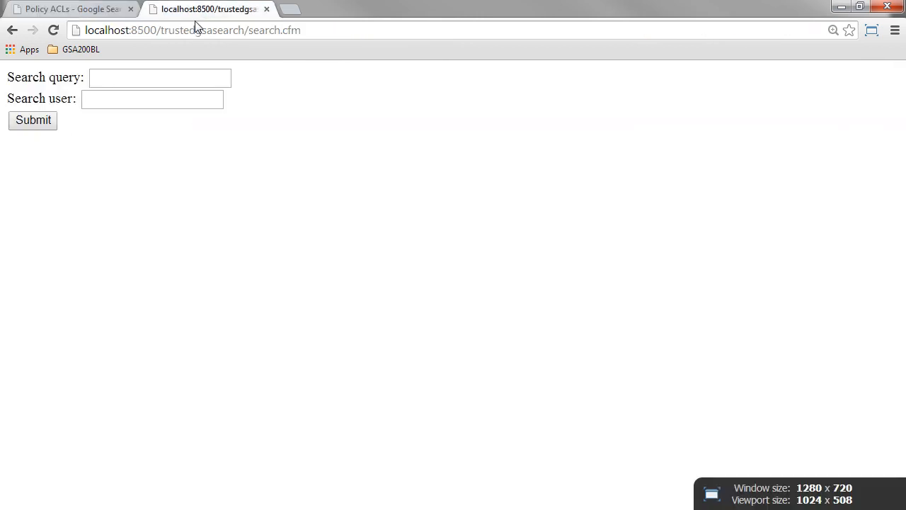
left_click(121, 79)
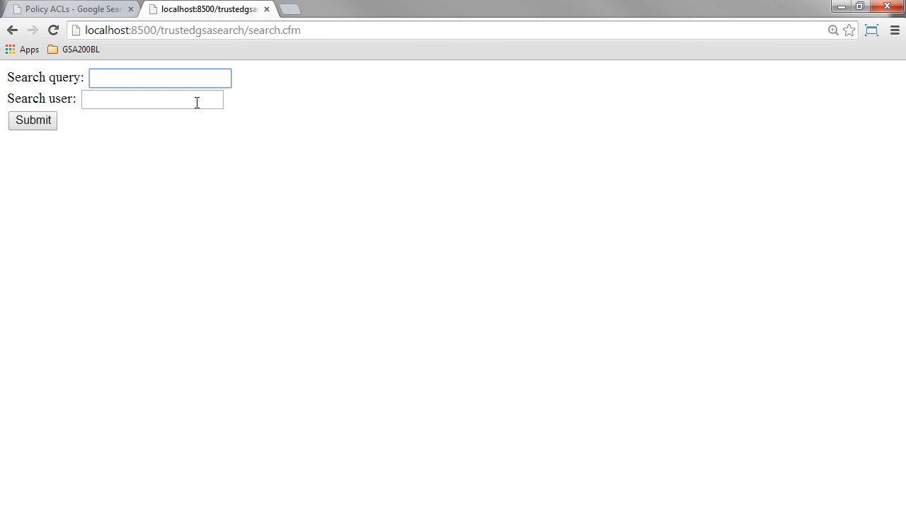
type("salmon")
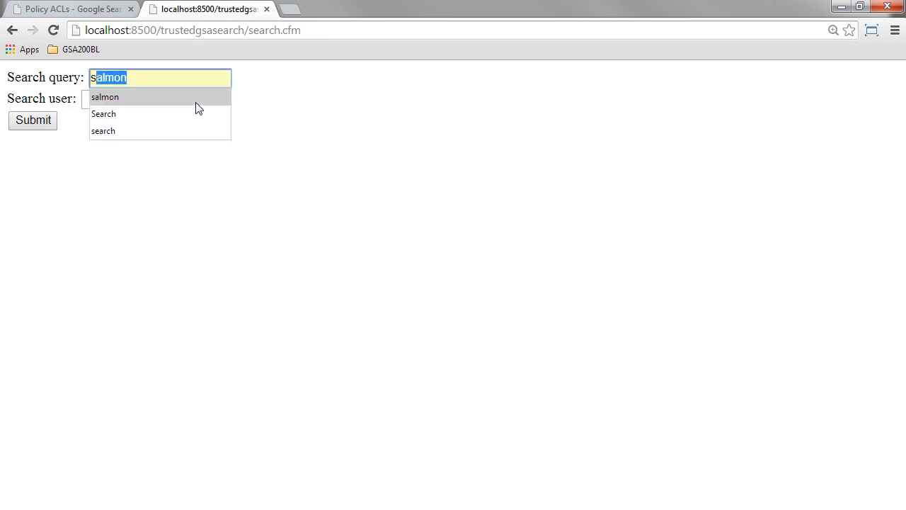
left_click(196, 103)
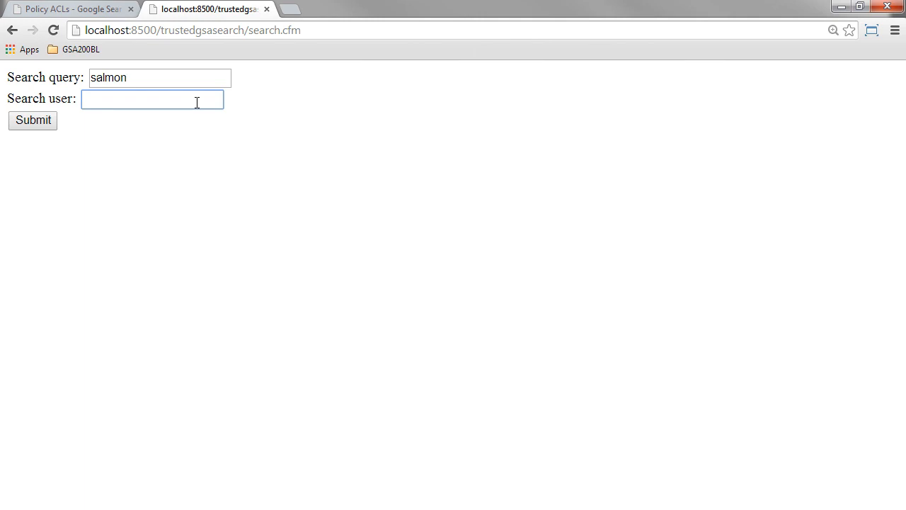
type("a")
key("Down")
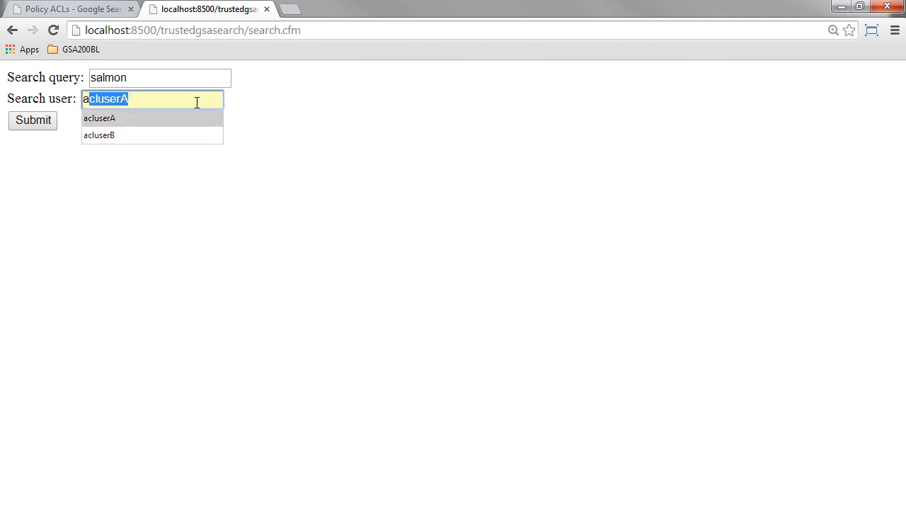
left_click(119, 119)
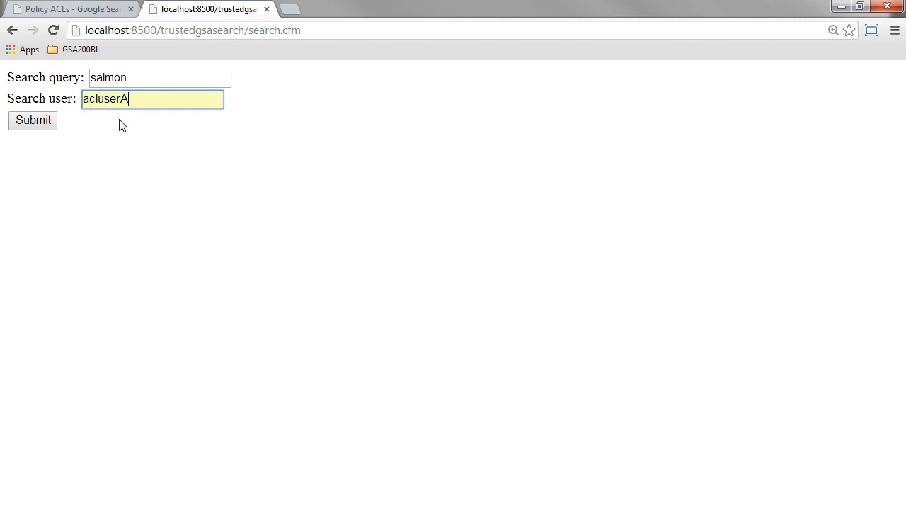
left_click(32, 126)
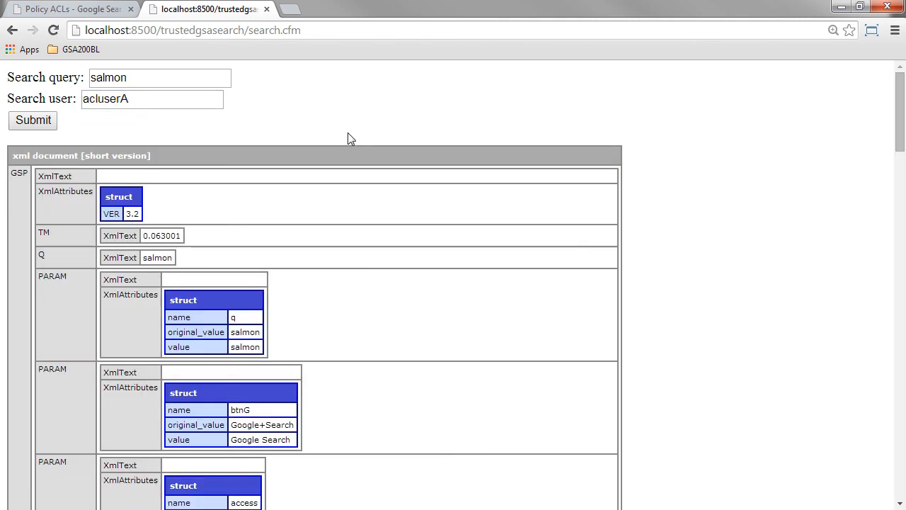
Step: Examine the returned XML document down to the RES section and highlight the result's U address
scroll(304, 126, "down", 2)
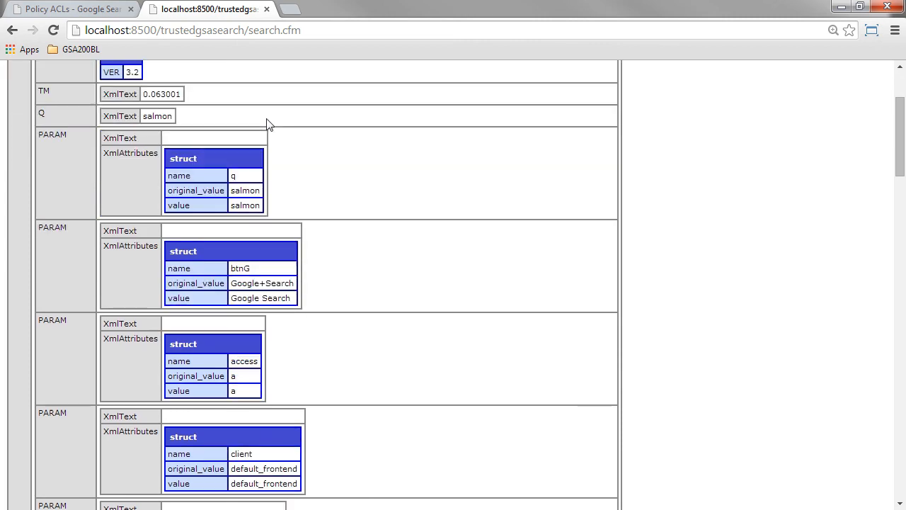
scroll(255, 128, "up", 2)
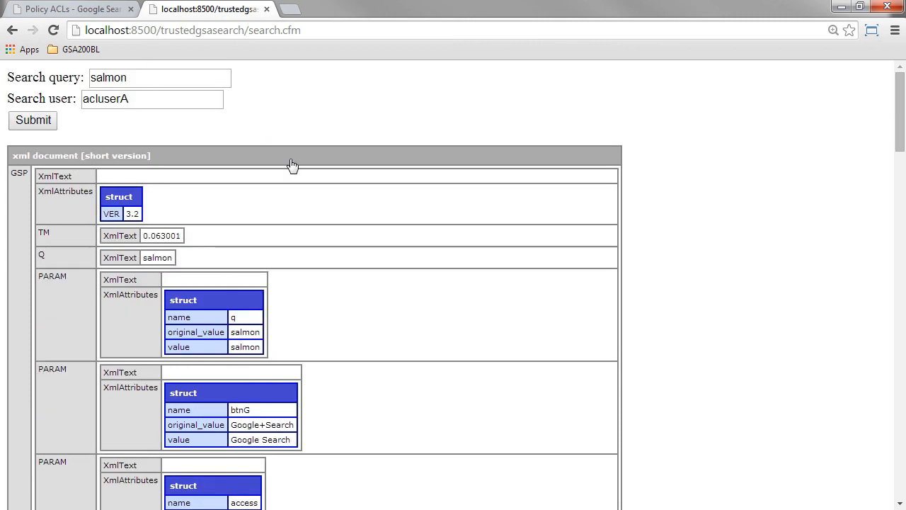
scroll(293, 165, "down", 8)
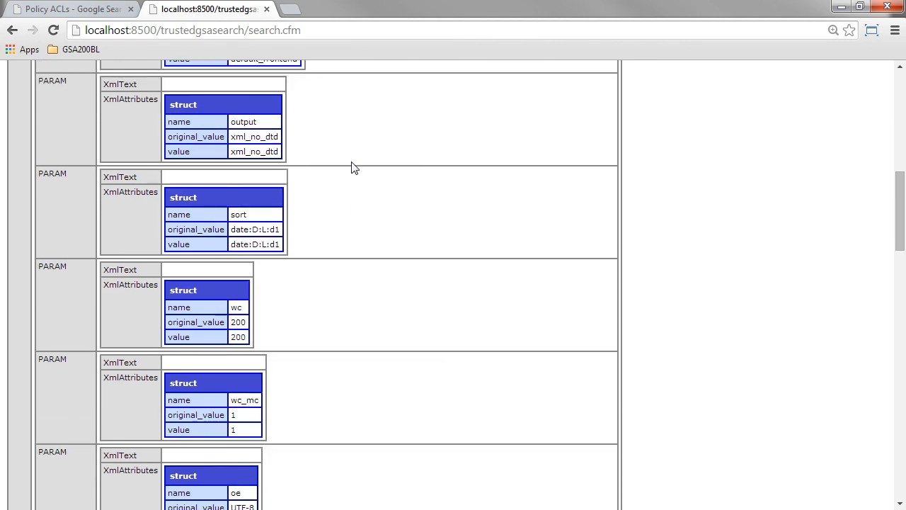
scroll(354, 167, "down", 13)
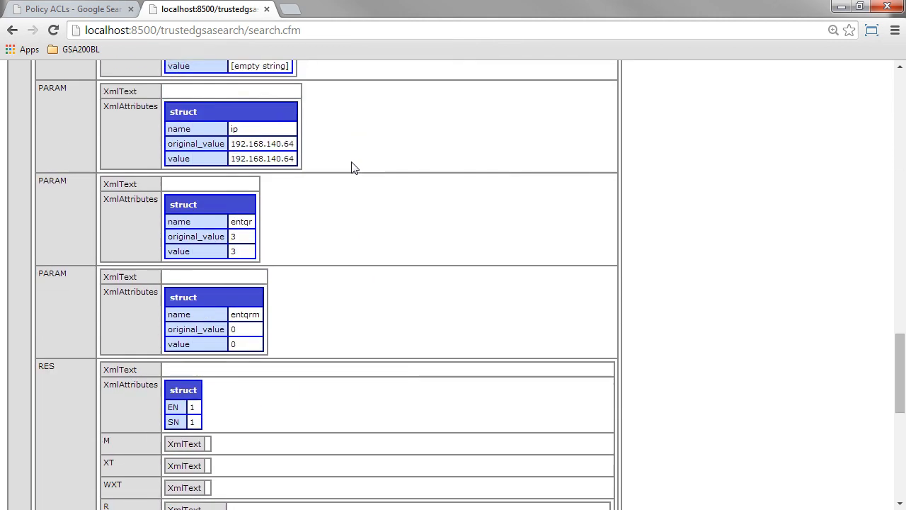
scroll(354, 167, "down", 4)
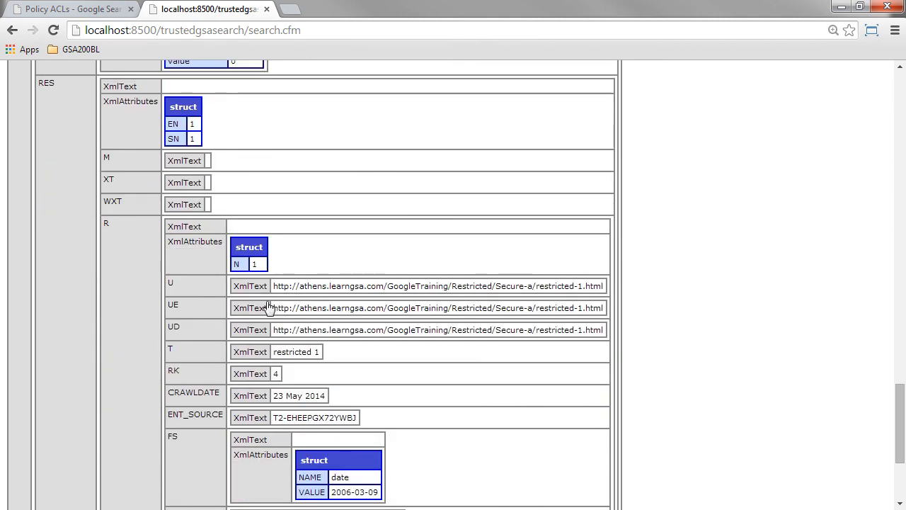
left_click_drag(274, 285, 603, 285)
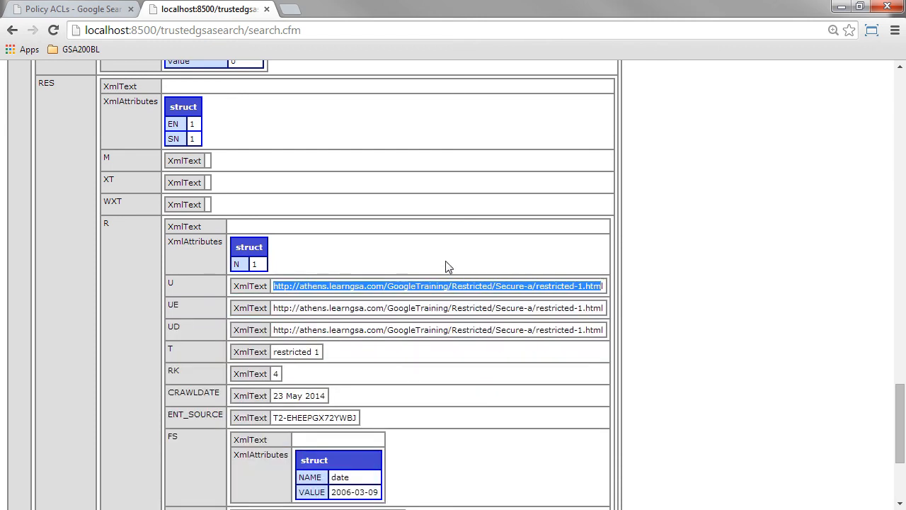
Step: Change the search user to acluserB and submit the "salmon" search again
scroll(446, 266, "up", 4)
left_click_drag(903, 389, 900, 106)
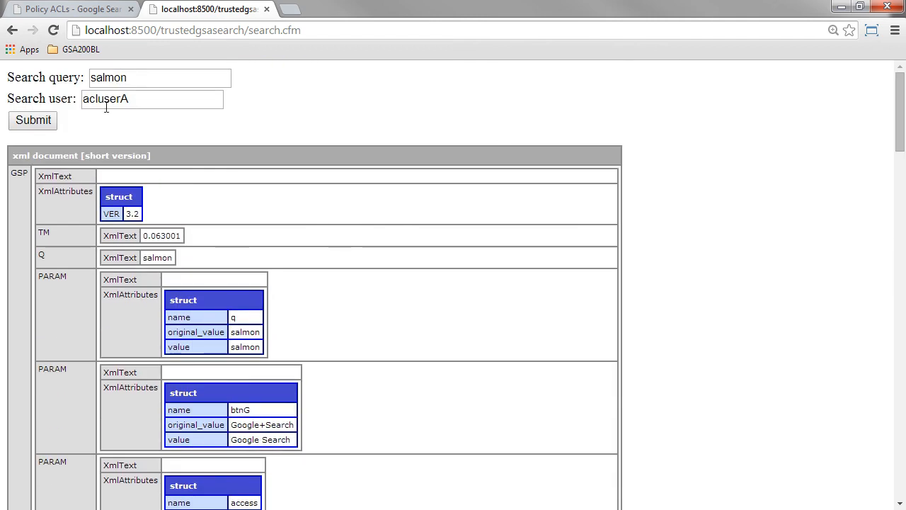
left_click_drag(123, 97, 133, 97)
type("B")
left_click(263, 115)
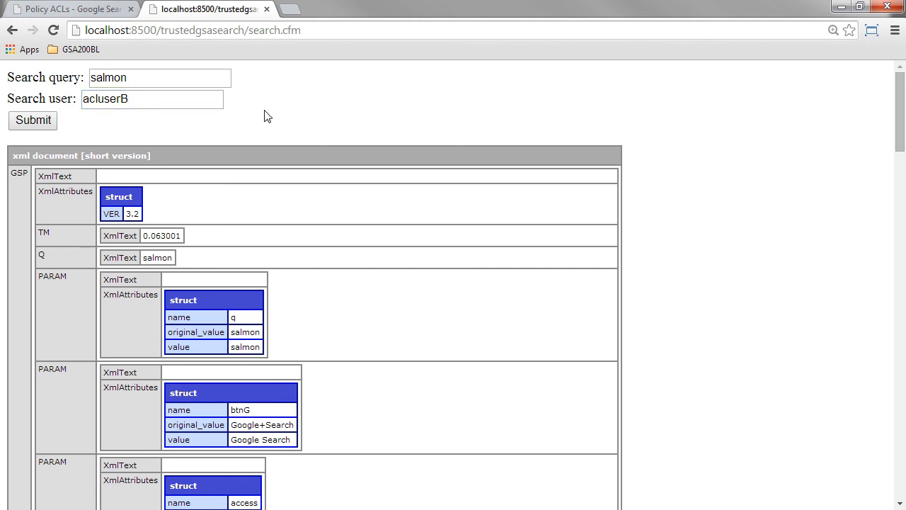
left_click(31, 124)
Step: Return to the search appliance admin console and open the Serving Logs report with its matching queries
left_click(76, 12)
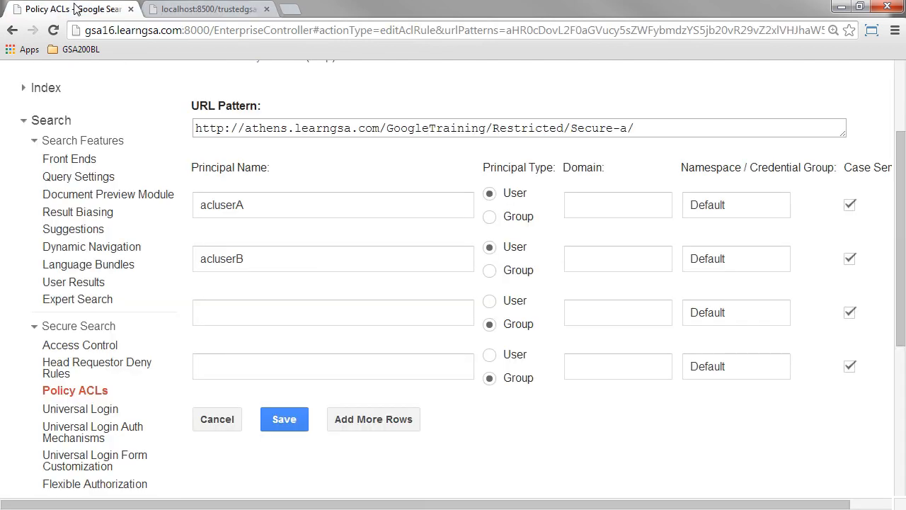
scroll(106, 228, "down", 4)
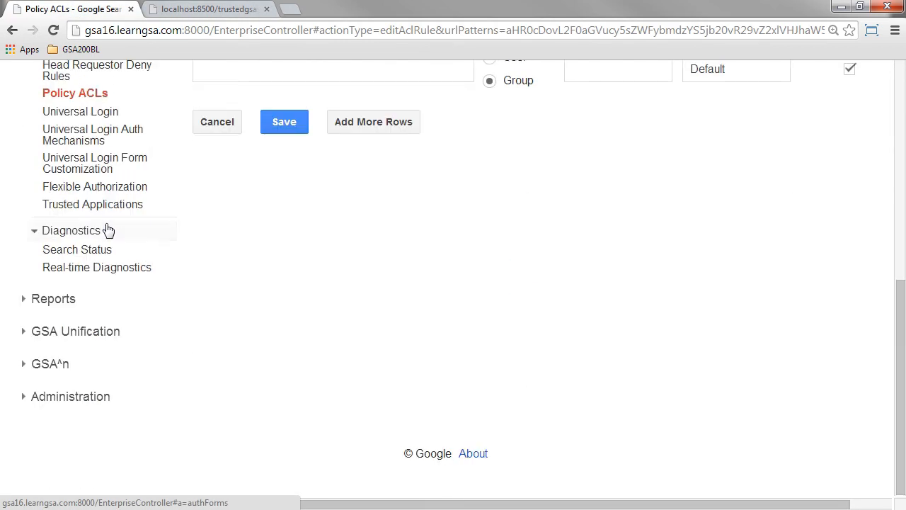
left_click(43, 308)
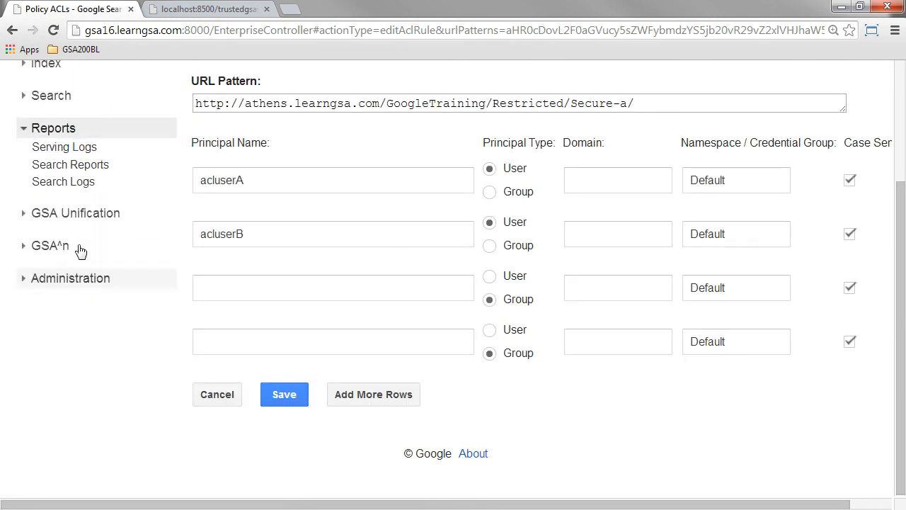
left_click(79, 146)
scroll(194, 254, "down", 3)
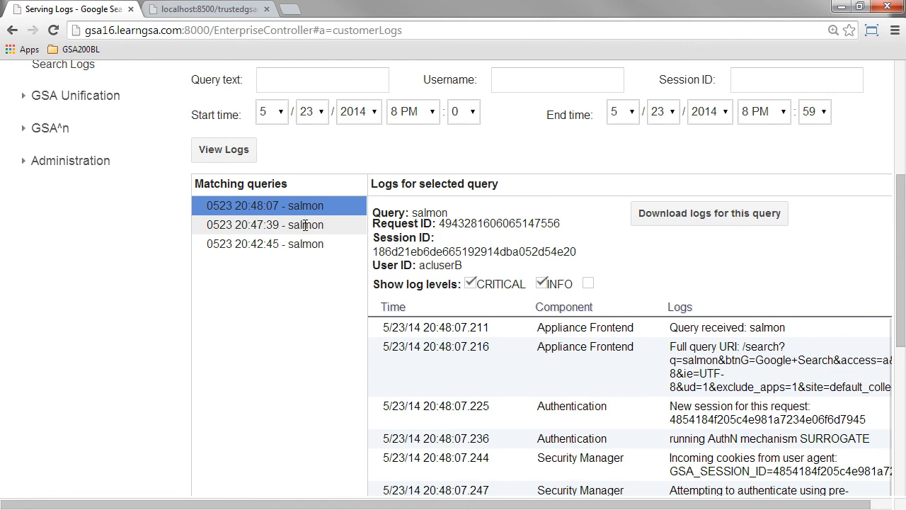
Step: Display the logs of the 20:47:39 salmon query and highlight its user ID
left_click(305, 225)
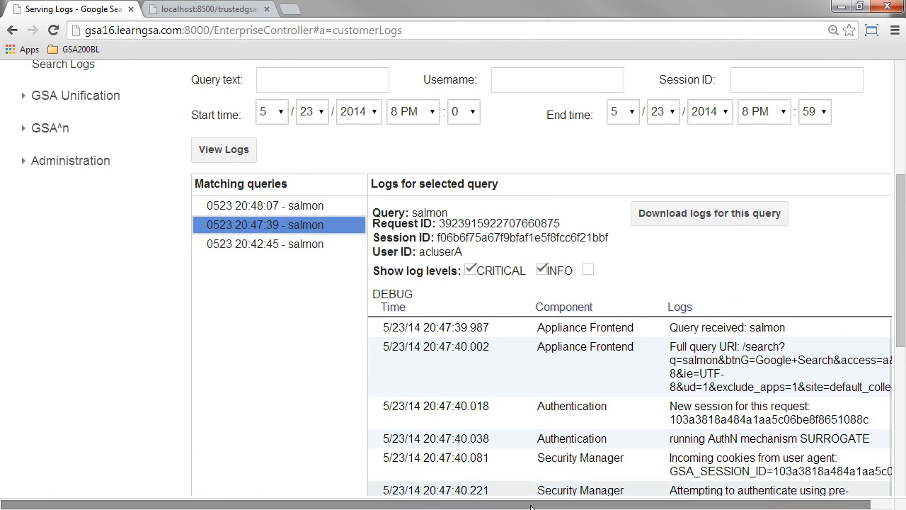
left_click_drag(566, 504, 588, 504)
left_click_drag(399, 252, 443, 252)
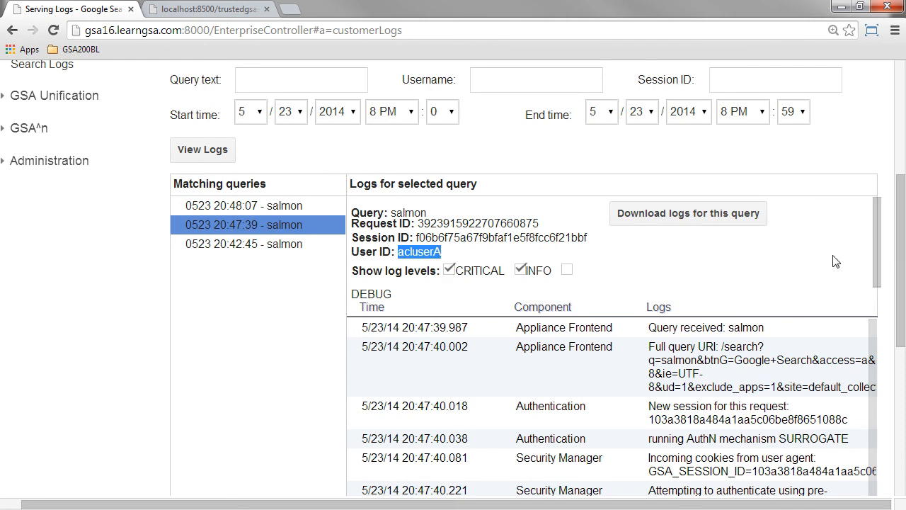
Step: Examine the 20:47:39 query's authentication entries, from the AuthN mechanism and HTTP Basic check to the preauthenticated search user
left_click_drag(877, 231, 902, 347)
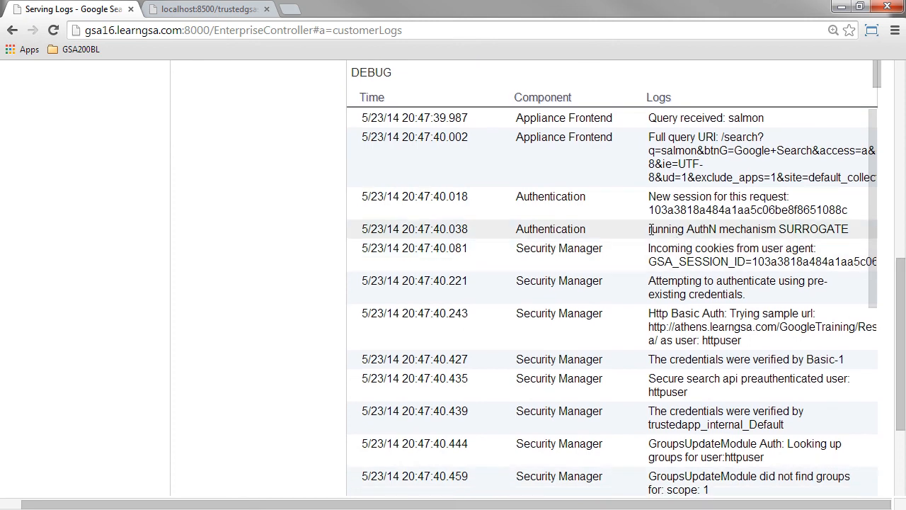
double_click(821, 228)
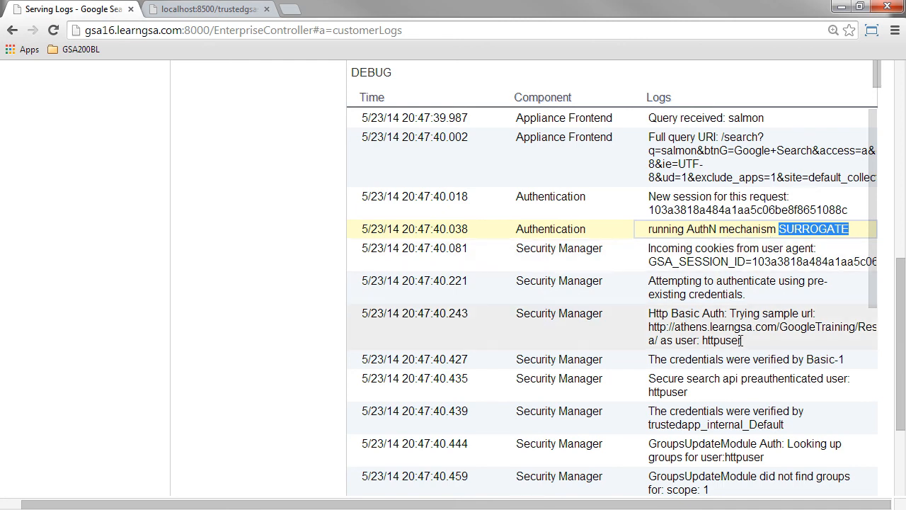
left_click_drag(742, 341, 646, 313)
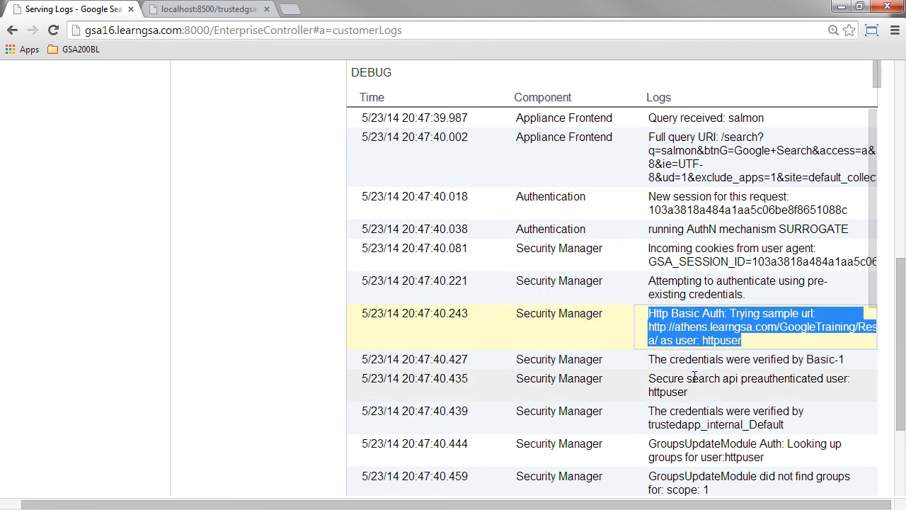
left_click_drag(876, 259, 878, 419)
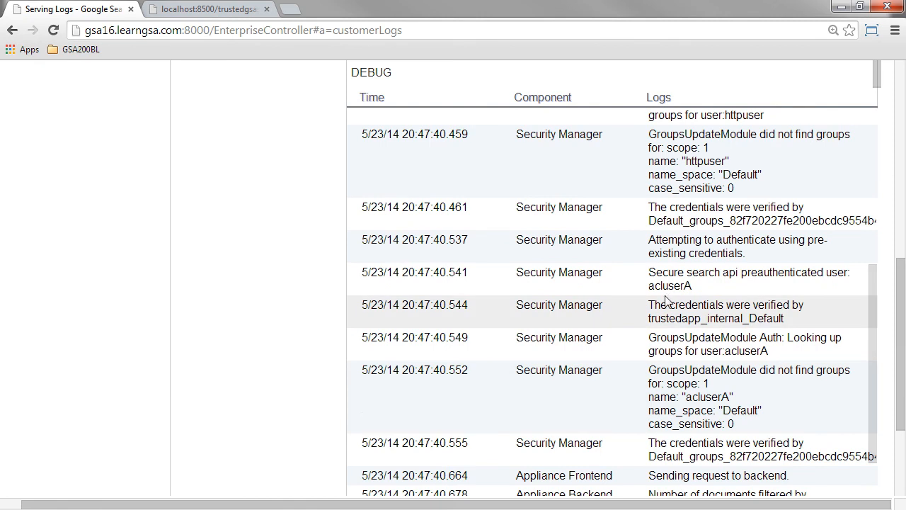
left_click_drag(693, 284, 694, 286)
Step: Examine the authorization entries further down the 20:47:39 query's log and highlight the document URL in the policy access entry
left_click_drag(901, 342, 904, 382)
left_click_drag(874, 284, 878, 341)
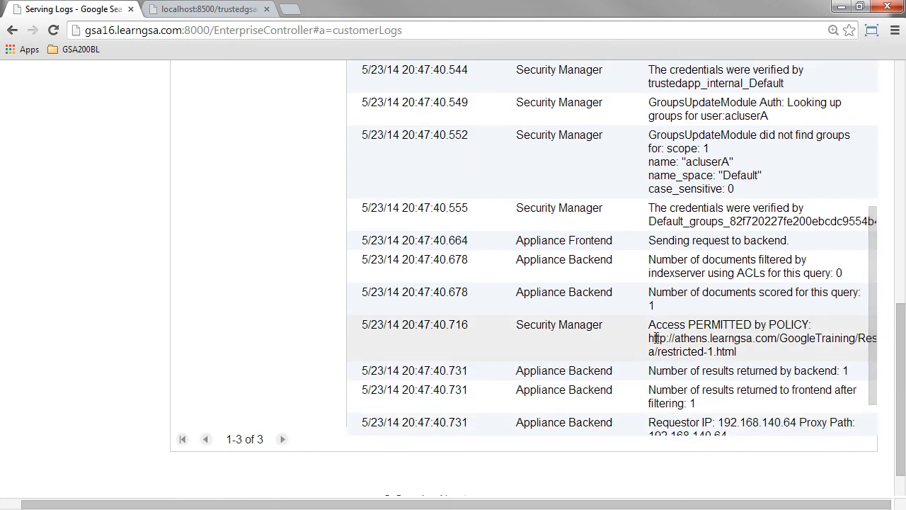
left_click_drag(650, 338, 737, 352)
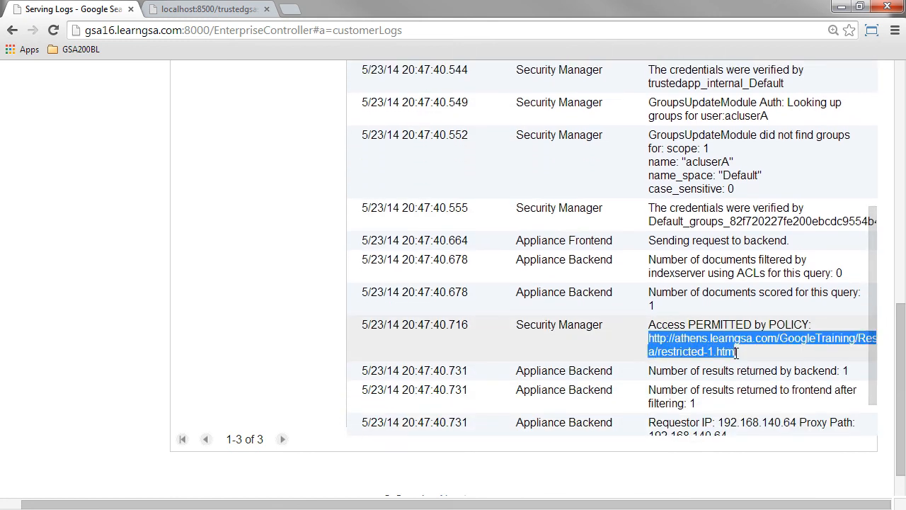
Step: Display the logs of the 20:48:07 salmon query and highlight the document name in its policy access entry
left_click_drag(876, 364, 880, 234)
left_click_drag(901, 312, 904, 204)
left_click(251, 158)
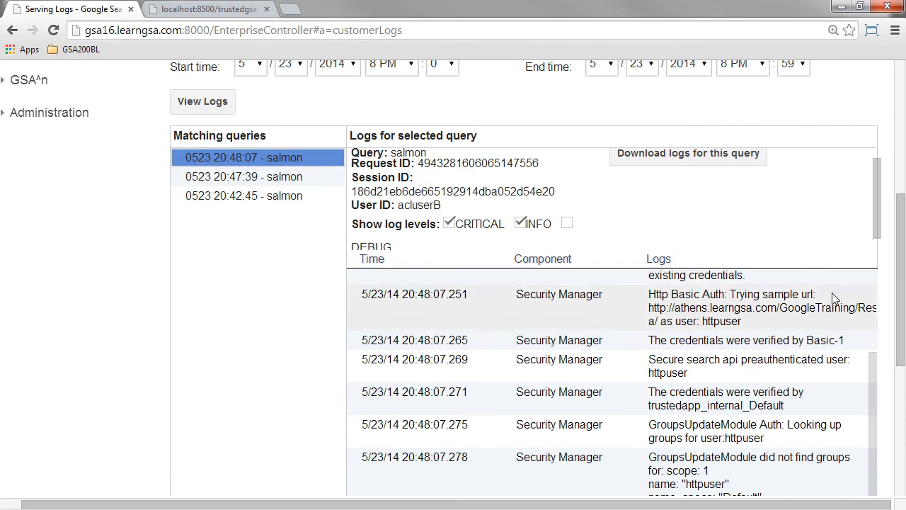
left_click_drag(901, 255, 899, 328)
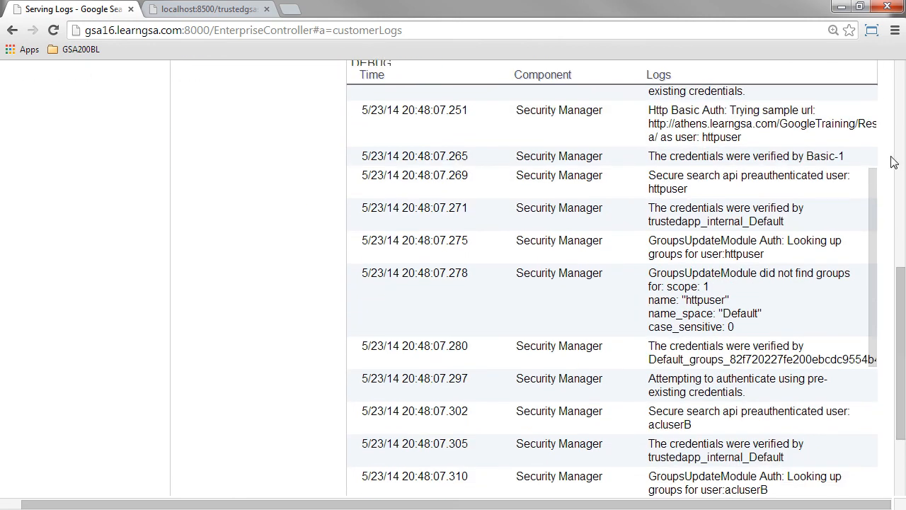
left_click_drag(871, 258, 869, 397)
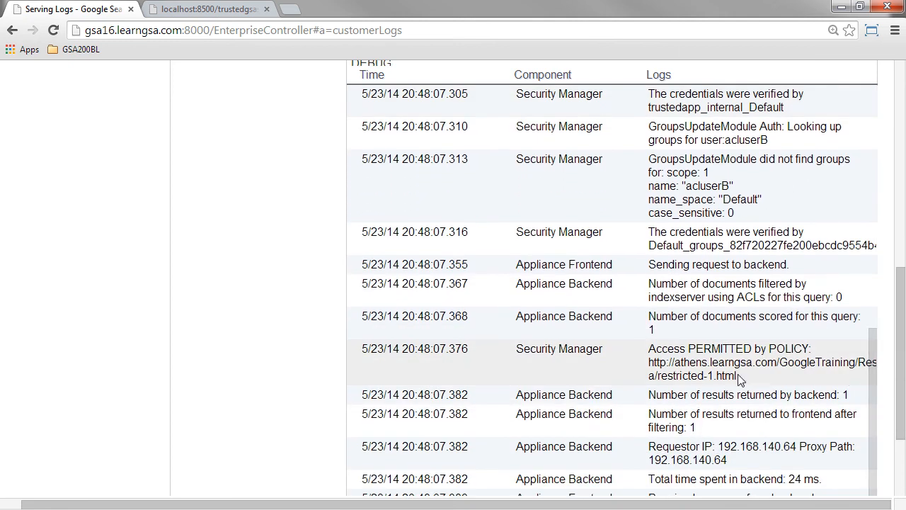
left_click_drag(737, 376, 673, 377)
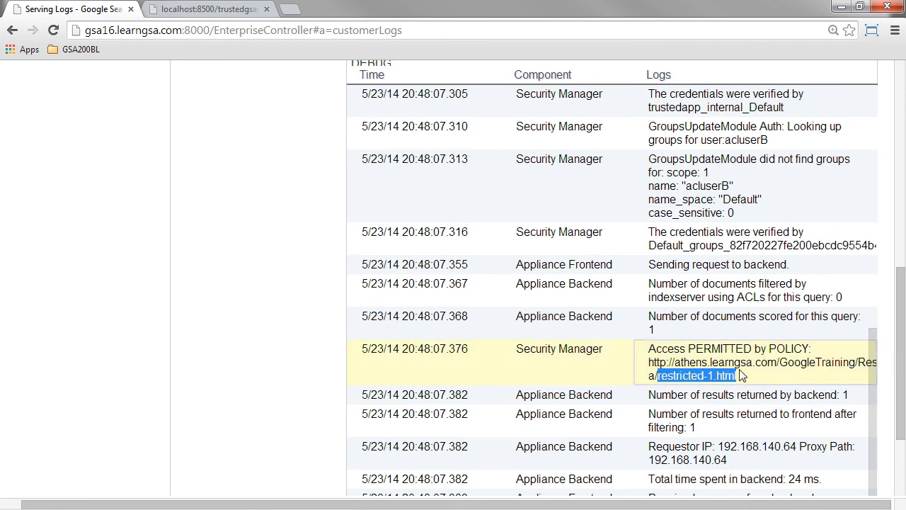